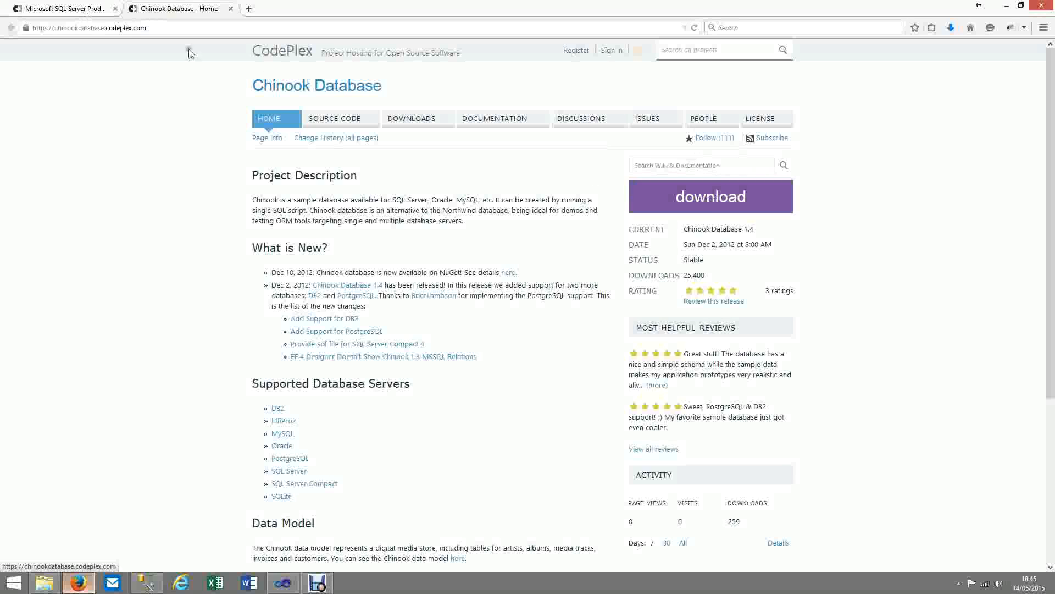
# Open the SQL Server 2012 OLTP download page on the Microsoft SQL Server Product Samples site, then minimize the browser.
pyautogui.click(82, 13)
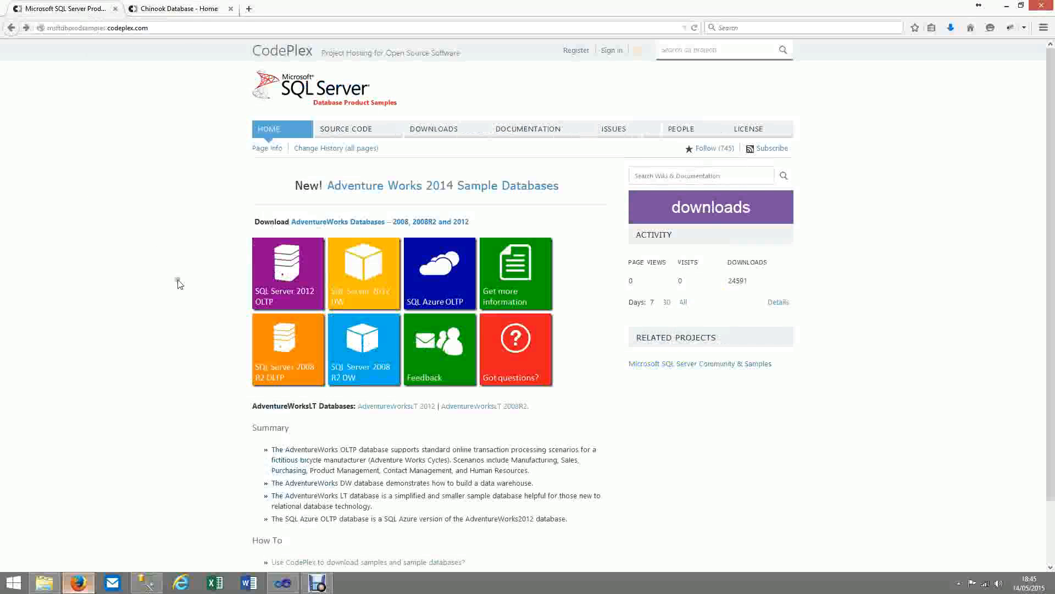
pyautogui.click(286, 270)
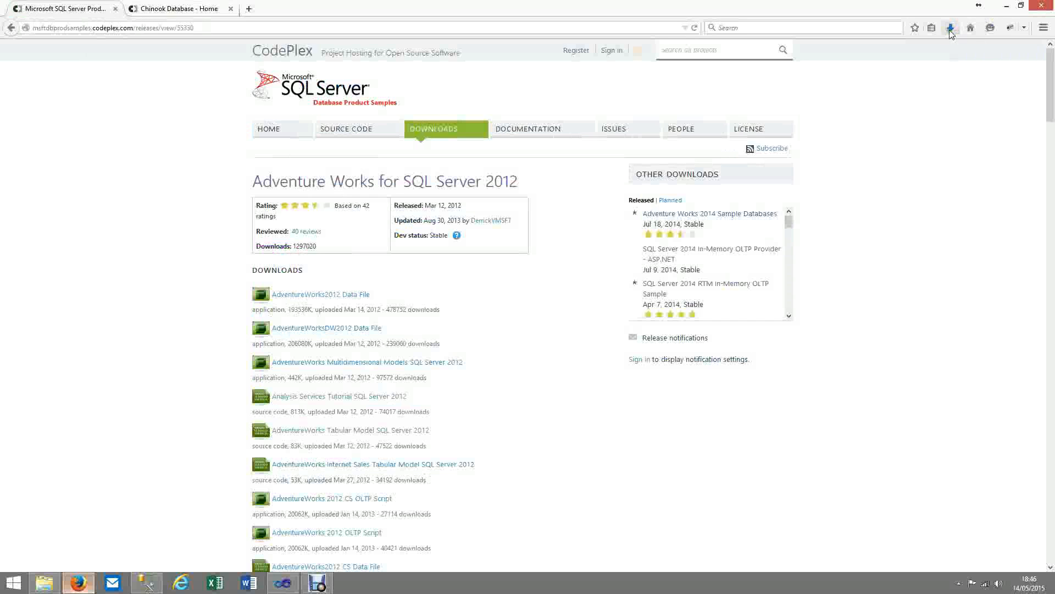
pyautogui.click(1008, 7)
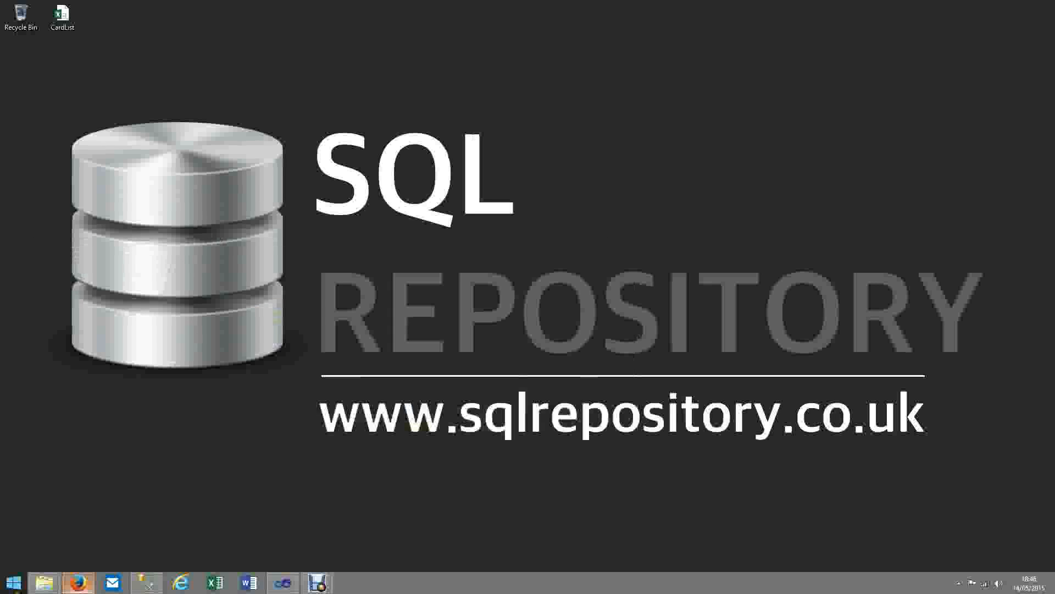
# Switch to the Downloads folder in File Explorer, maximize its window and cut the AdventureWorks2012_Data file.
pyautogui.click(45, 583)
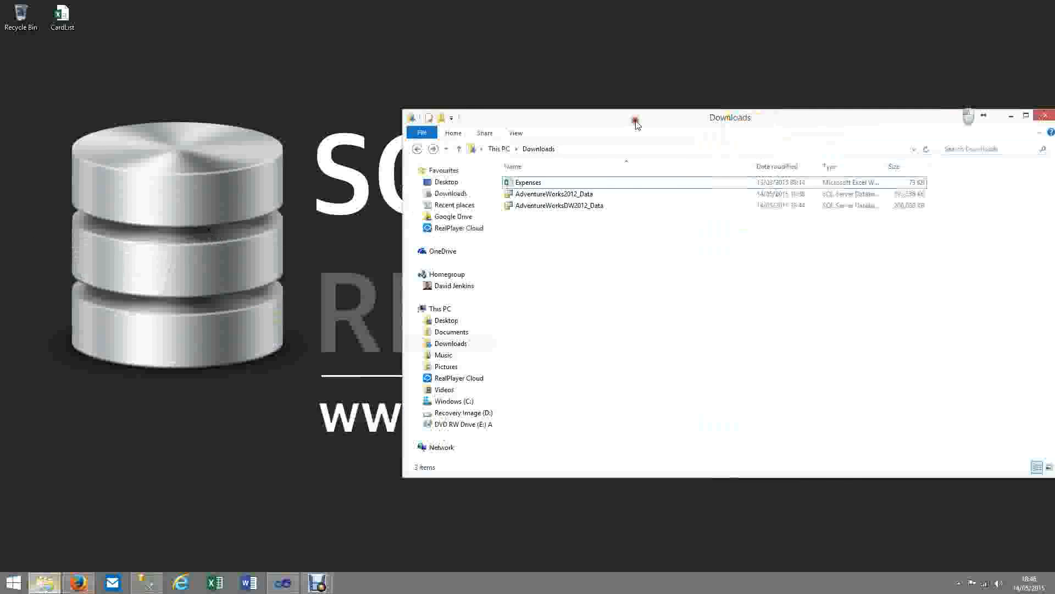
pyautogui.moveTo(636, 117); pyautogui.dragTo(372, 114)
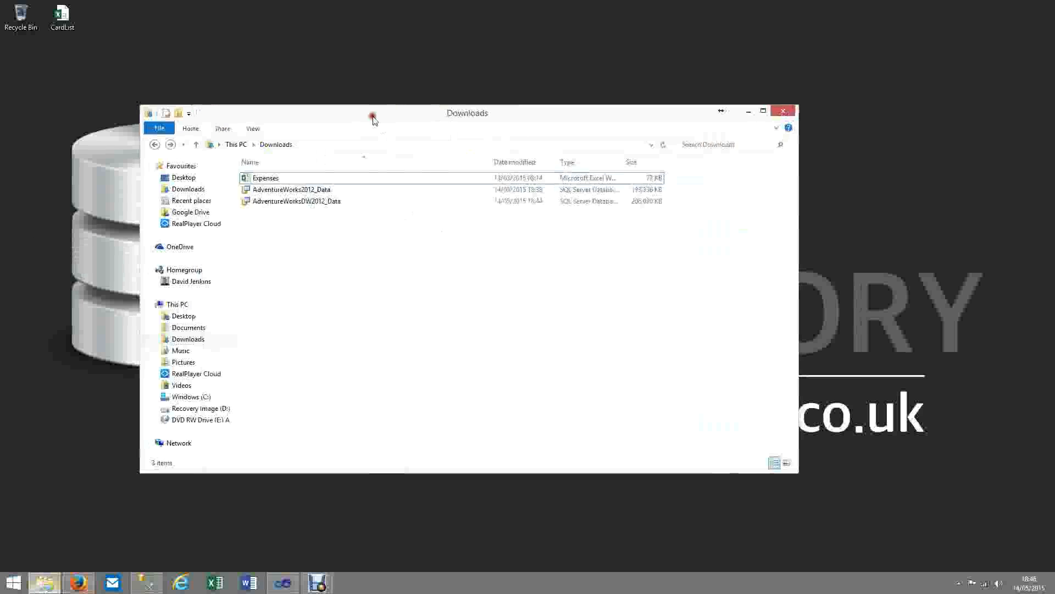
pyautogui.doubleClick(372, 115)
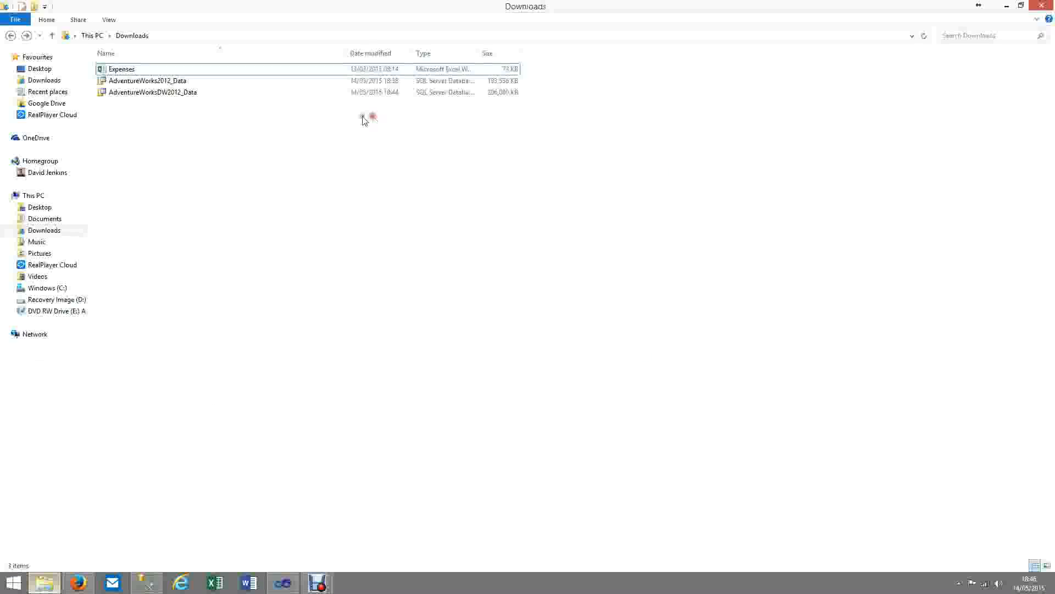
pyautogui.click(137, 82)
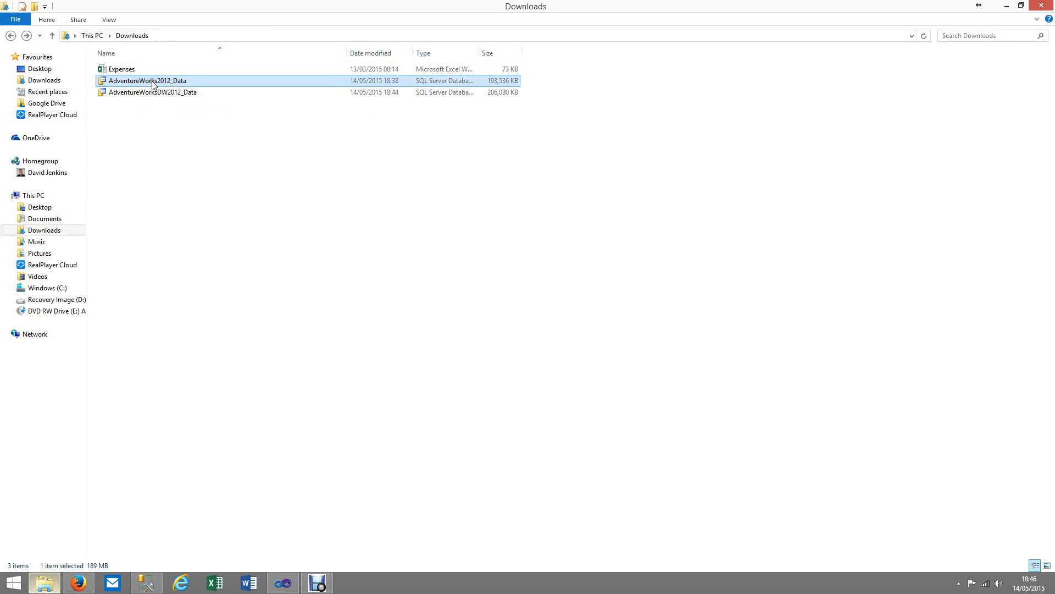
pyautogui.rightClick(186, 84)
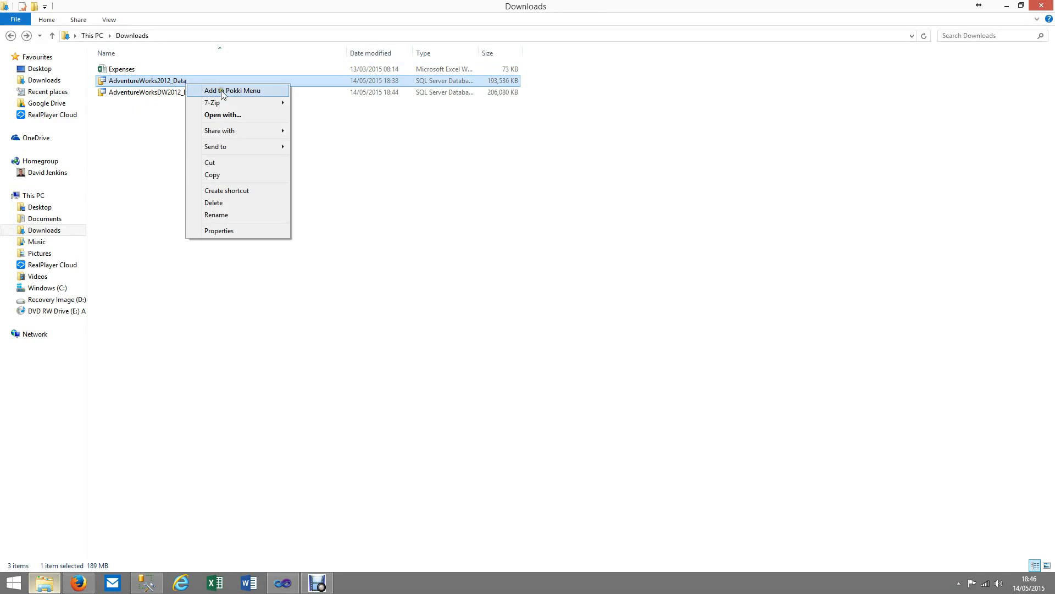
pyautogui.click(218, 162)
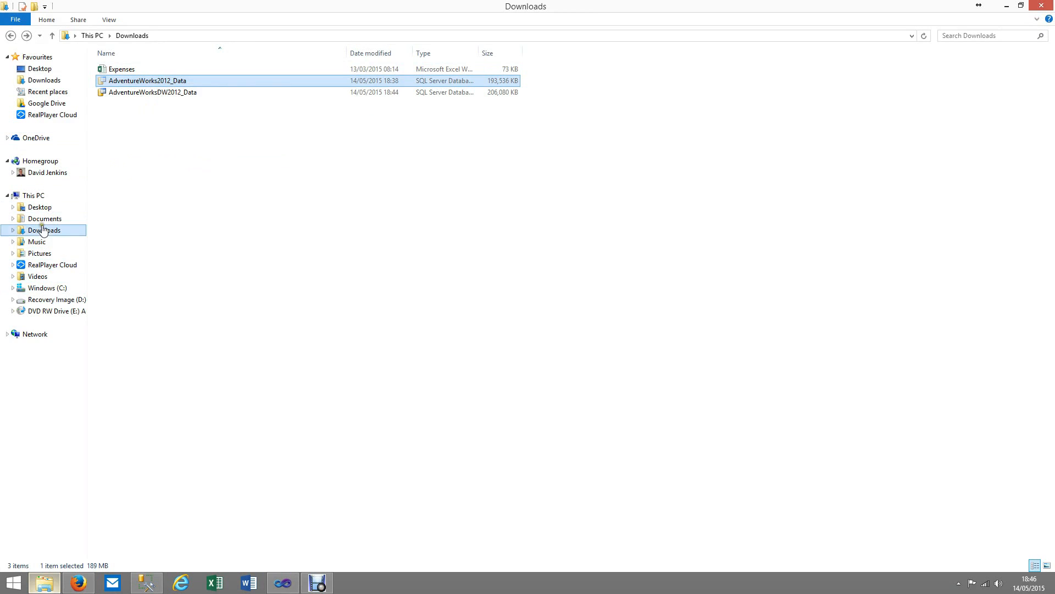
# Go to the folder C:\Program Files\Microsoft SQL Server\MSSQL11.BUSINESSPC\MSSQL\DATA.
pyautogui.click(49, 287)
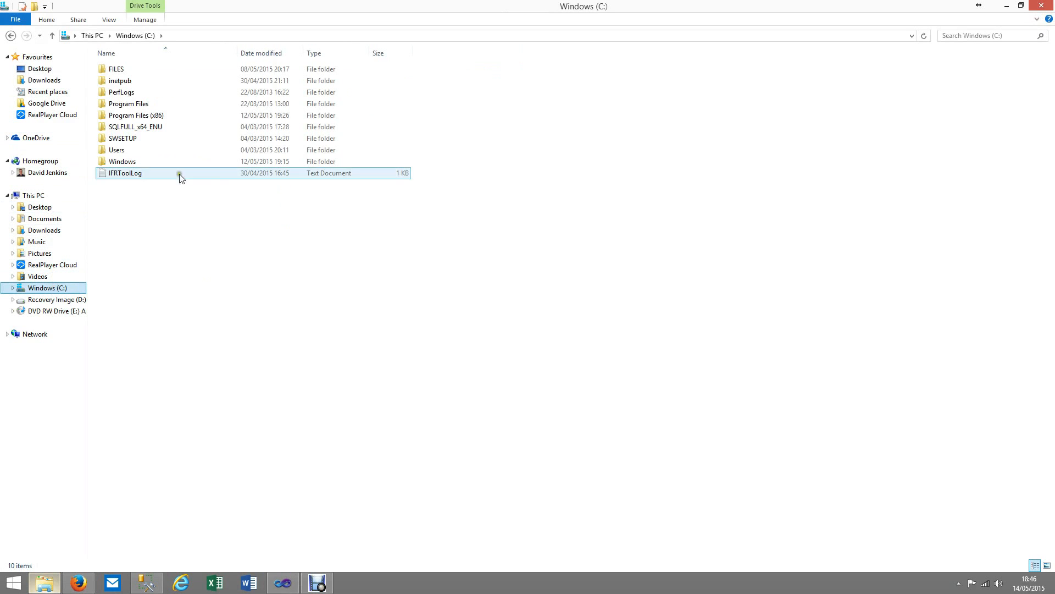
pyautogui.doubleClick(127, 104)
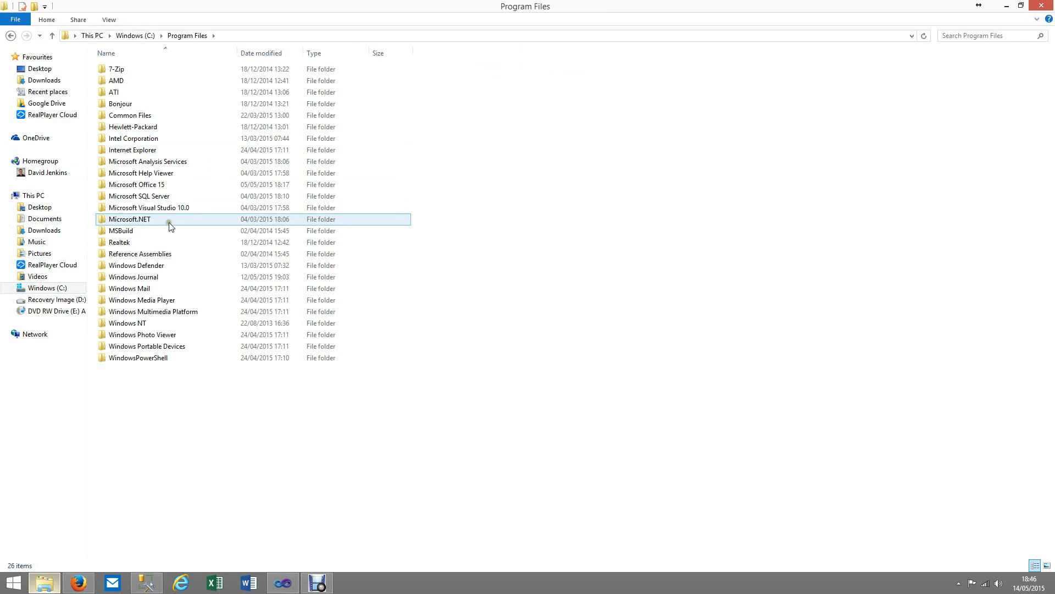
pyautogui.doubleClick(154, 198)
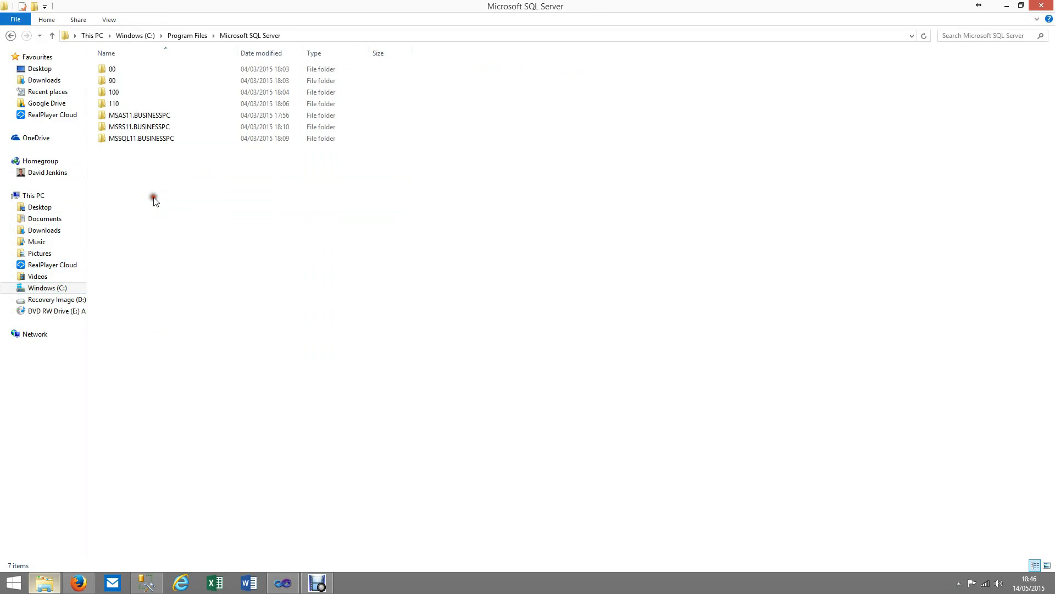
pyautogui.doubleClick(140, 139)
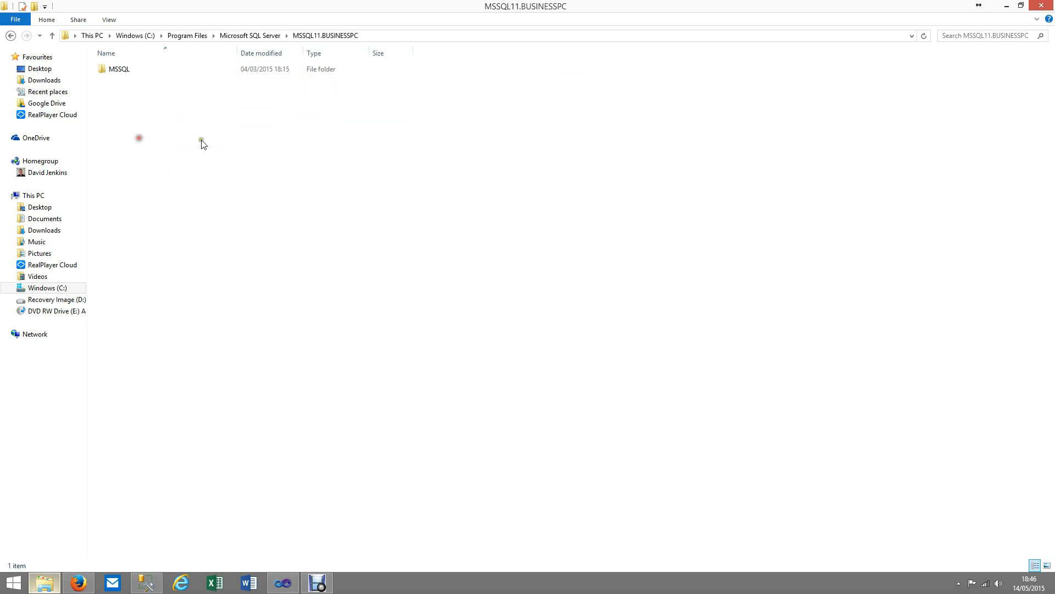
pyautogui.doubleClick(132, 73)
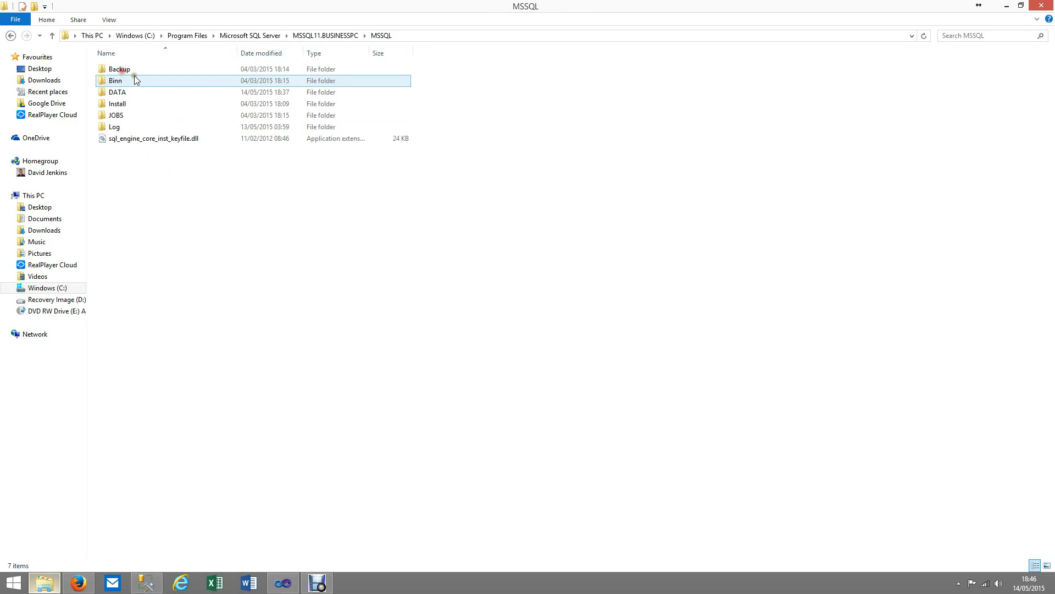
pyautogui.doubleClick(130, 97)
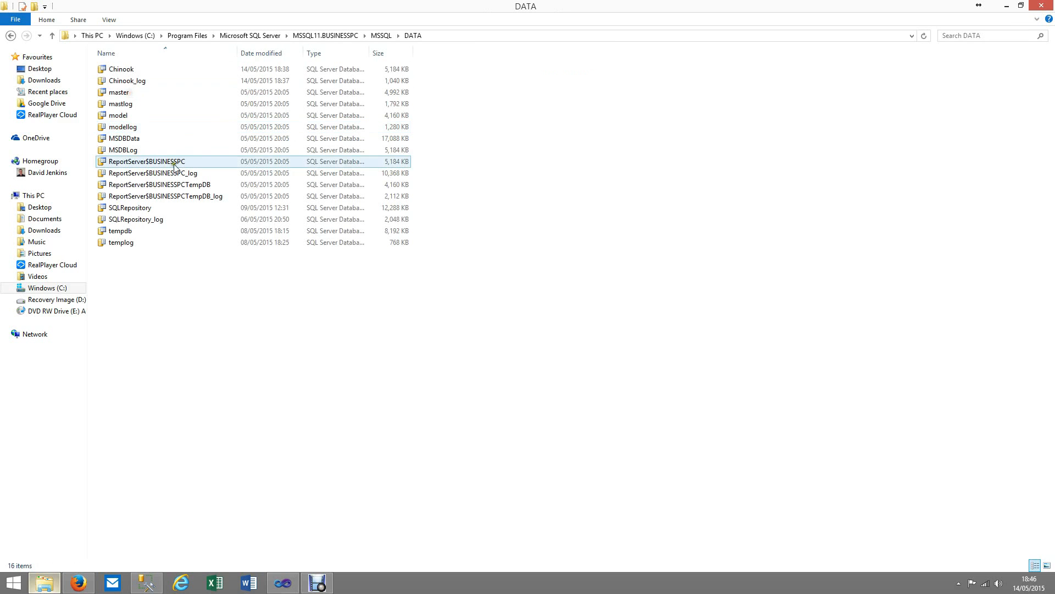
# Paste the AdventureWorks2012_Data file into the DATA folder and close the folder window.
pyautogui.rightClick(130, 306)
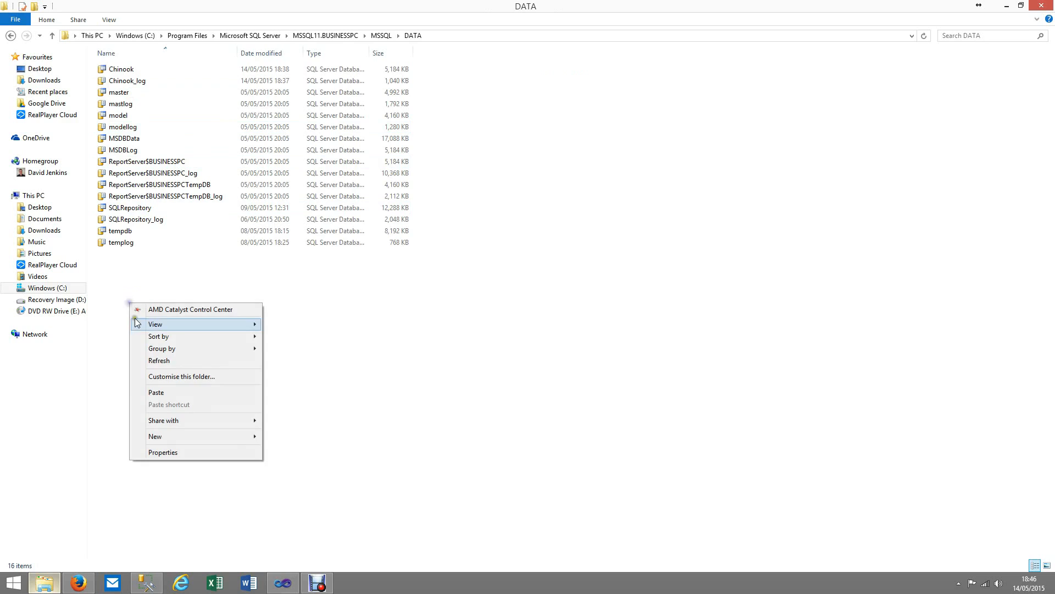
pyautogui.click(165, 398)
pyautogui.click(334, 341)
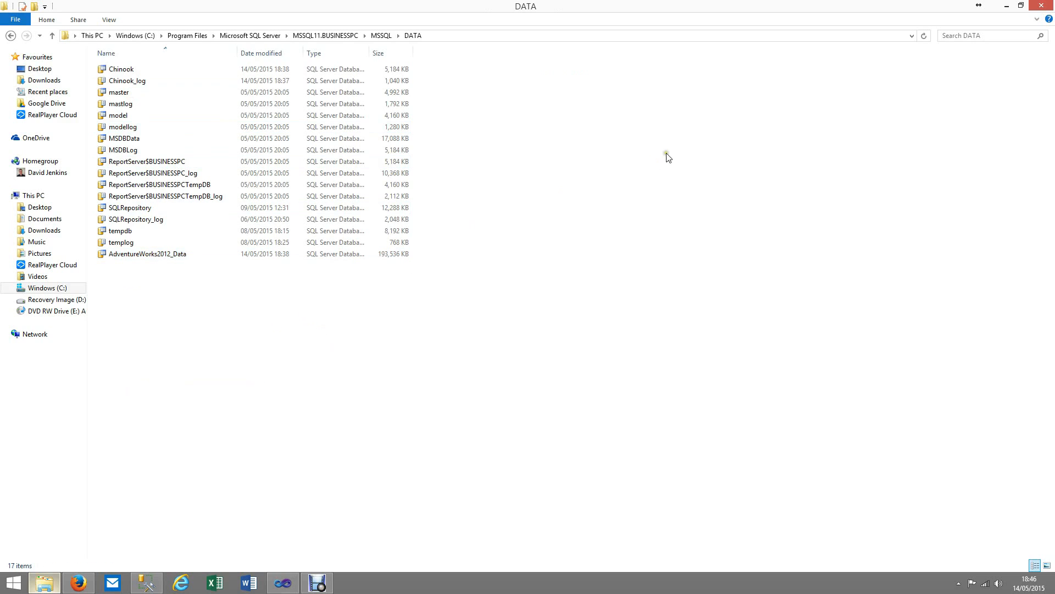
pyautogui.click(1043, 8)
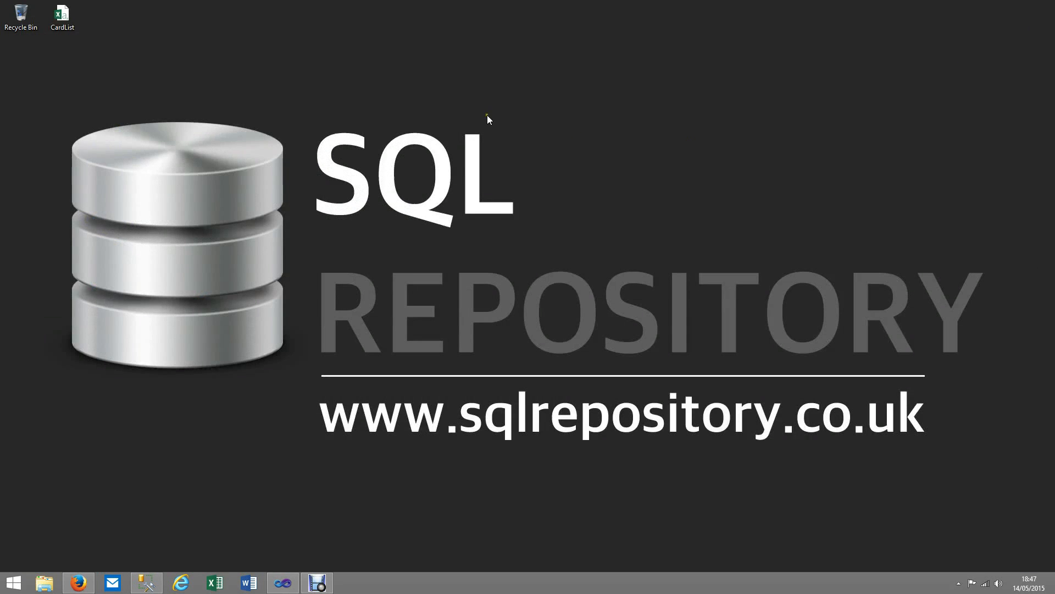
# Switch to Firefox and open the downloaded archive ChinookDatabase1.4_CompleteVersion.zip.
pyautogui.click(80, 584)
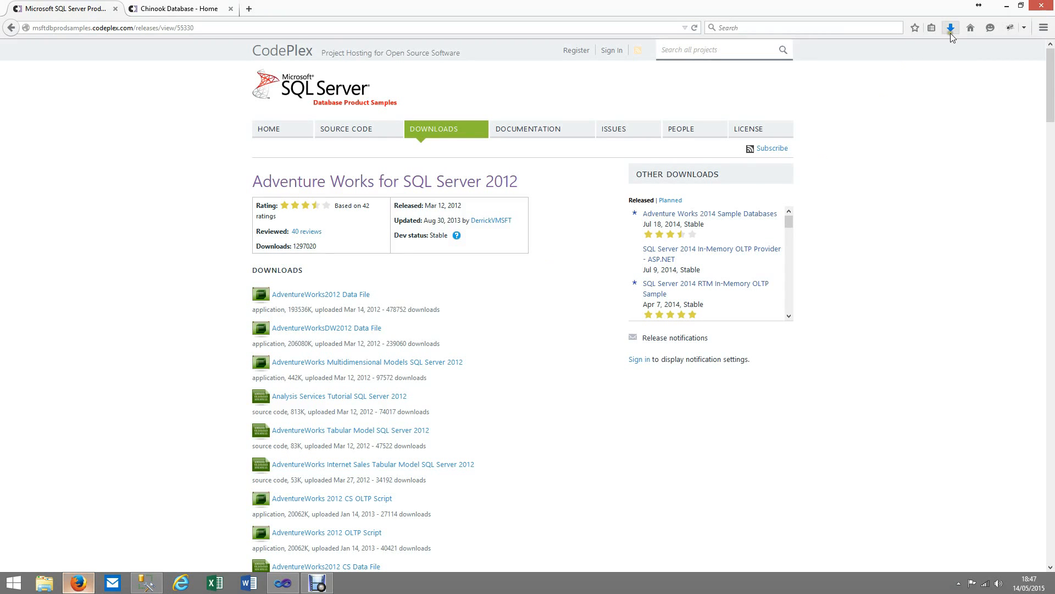
pyautogui.click(951, 29)
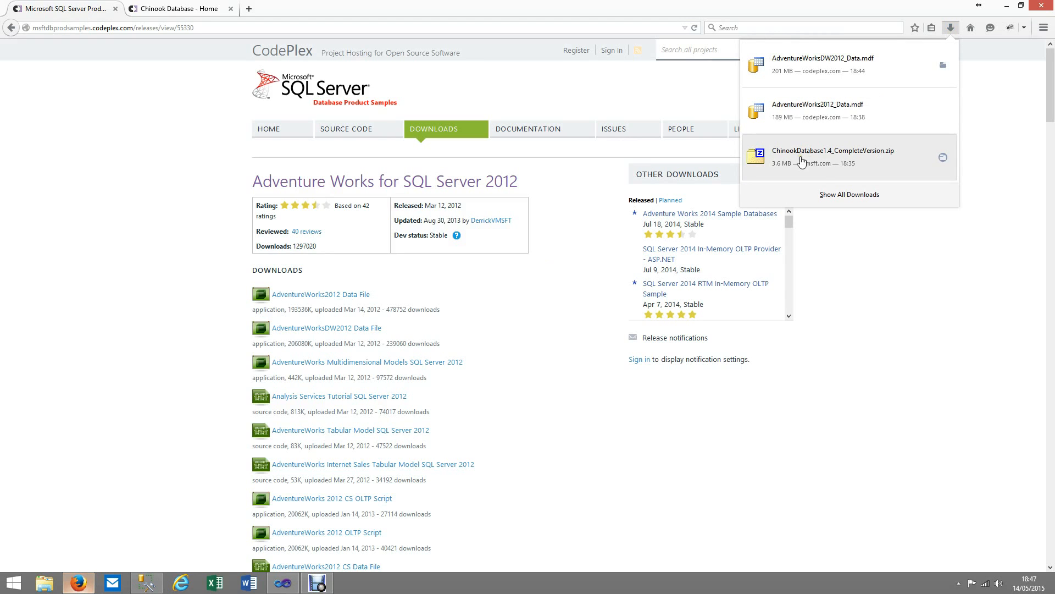
pyautogui.click(836, 162)
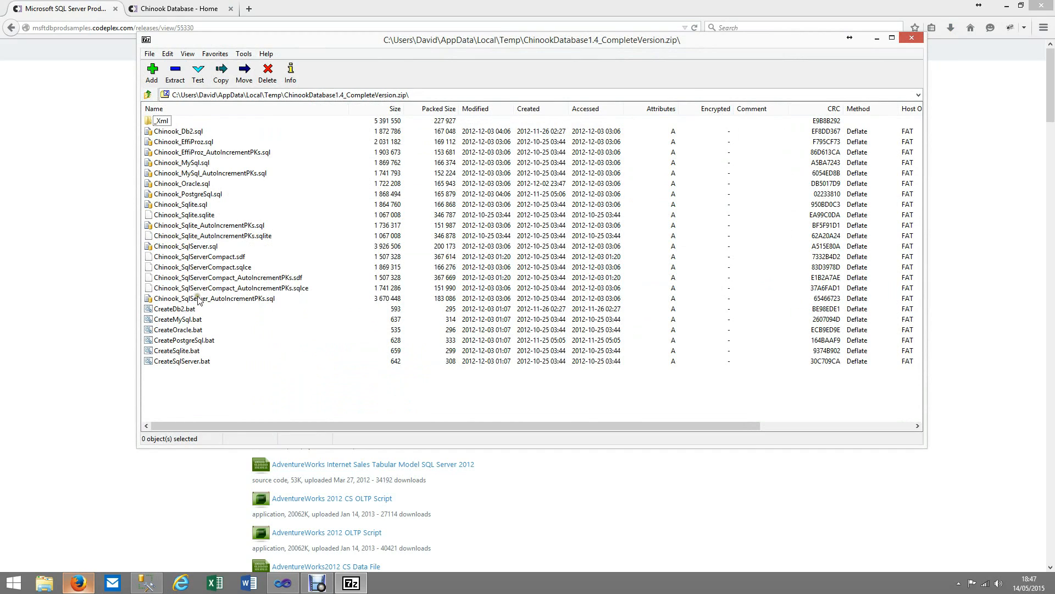
# Extract Chinook_SqlServer_AutoIncrementPKs.sql from the archive to the Desktop, then close the archive and the browser.
pyautogui.click(217, 302)
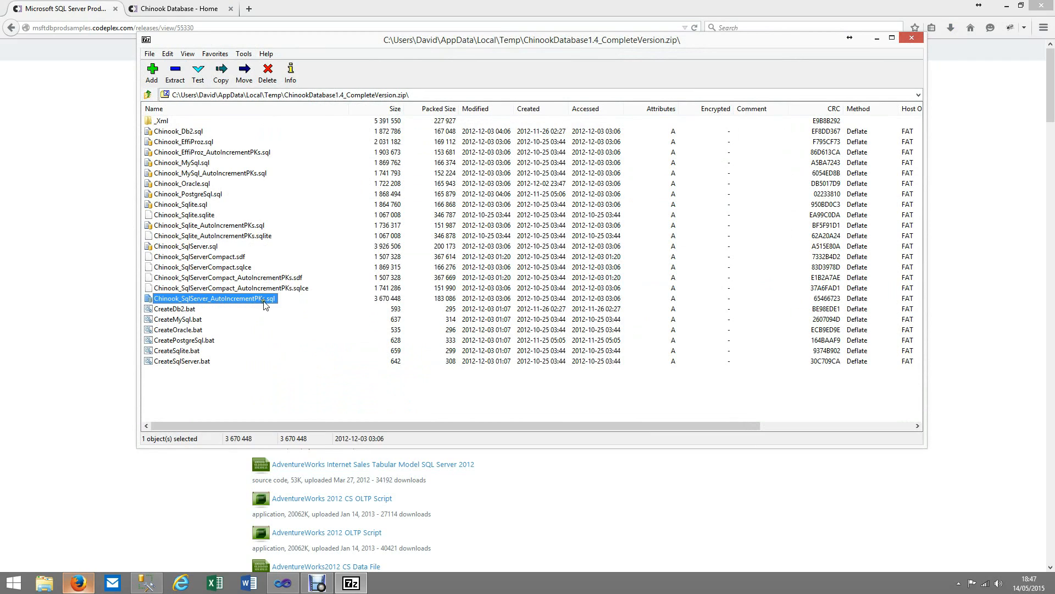
pyautogui.click(176, 76)
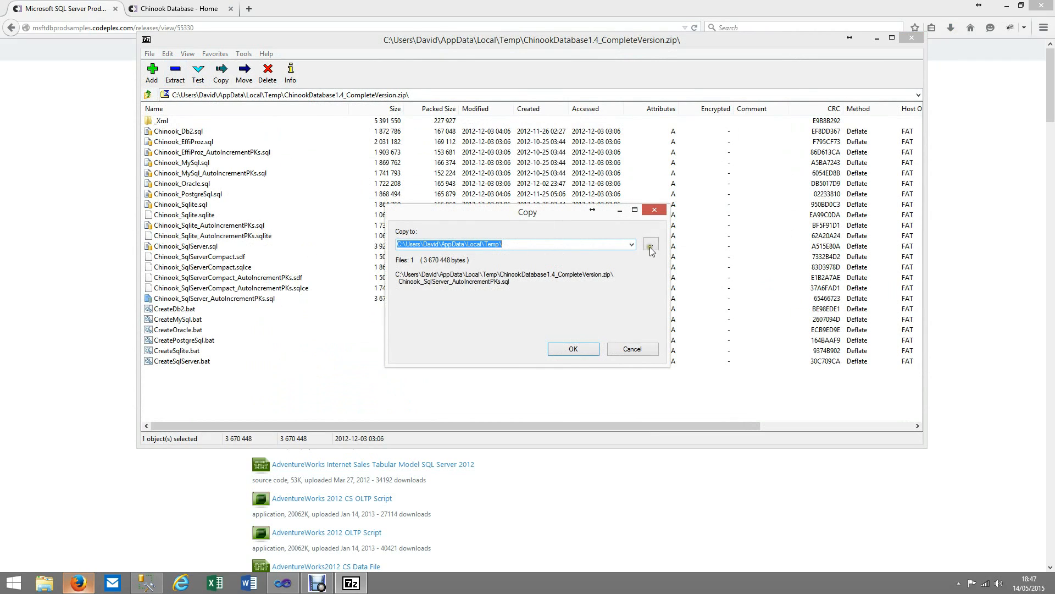
pyautogui.click(650, 243)
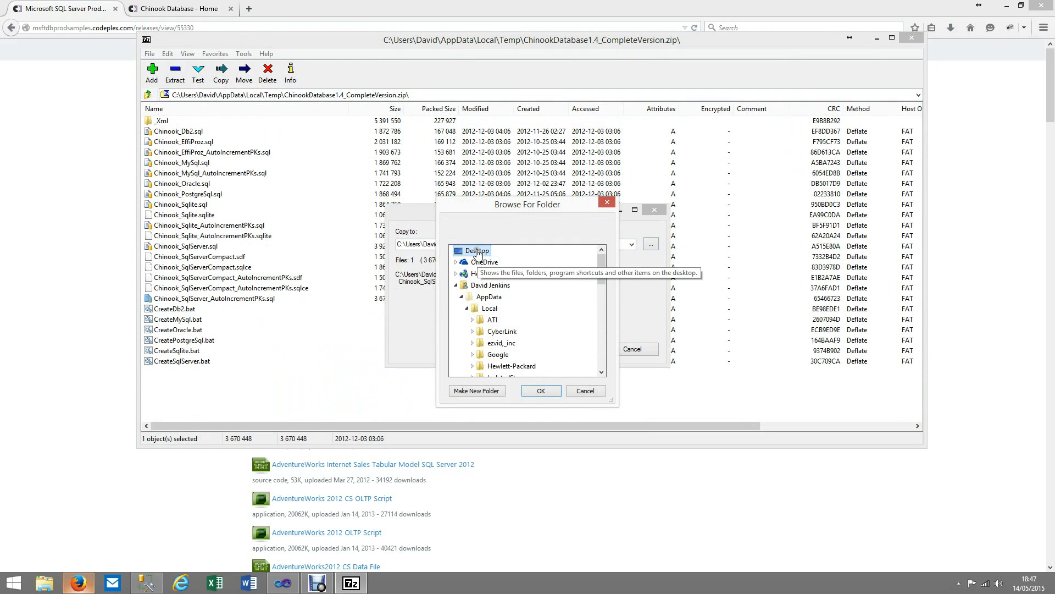
pyautogui.click(542, 390)
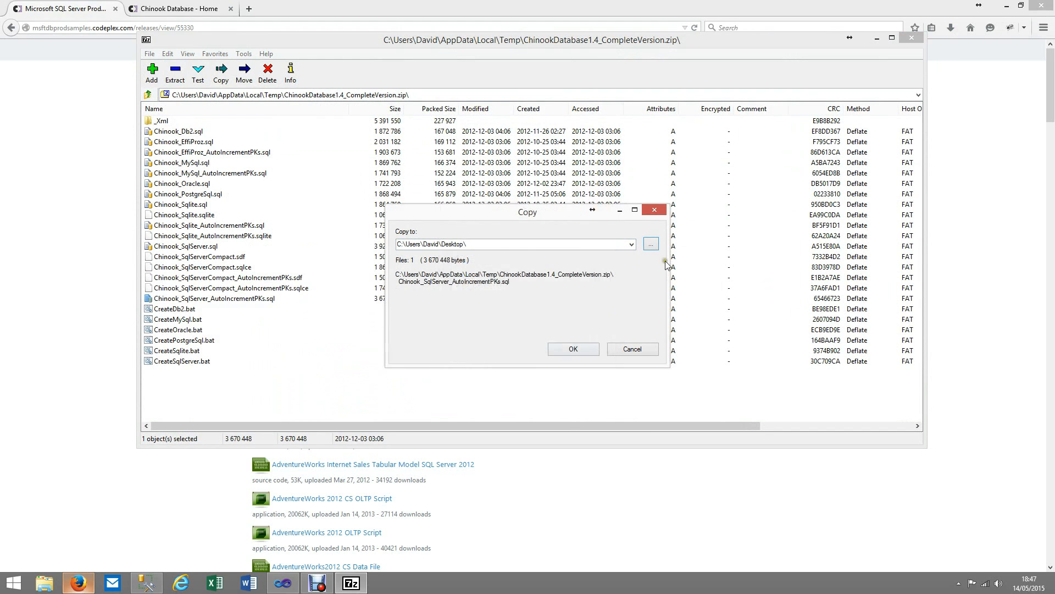
pyautogui.click(573, 348)
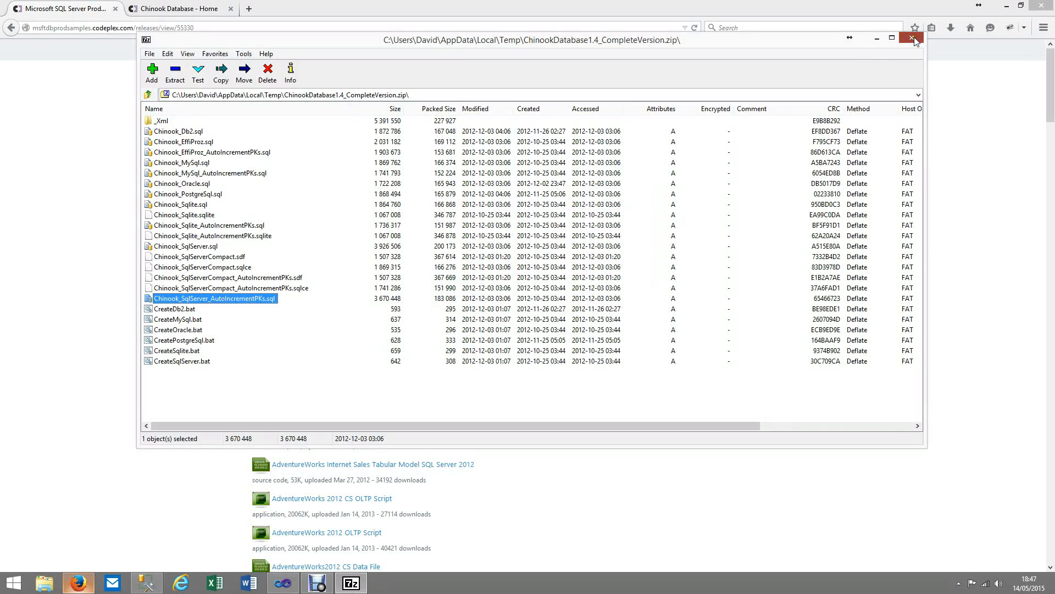
pyautogui.click(912, 38)
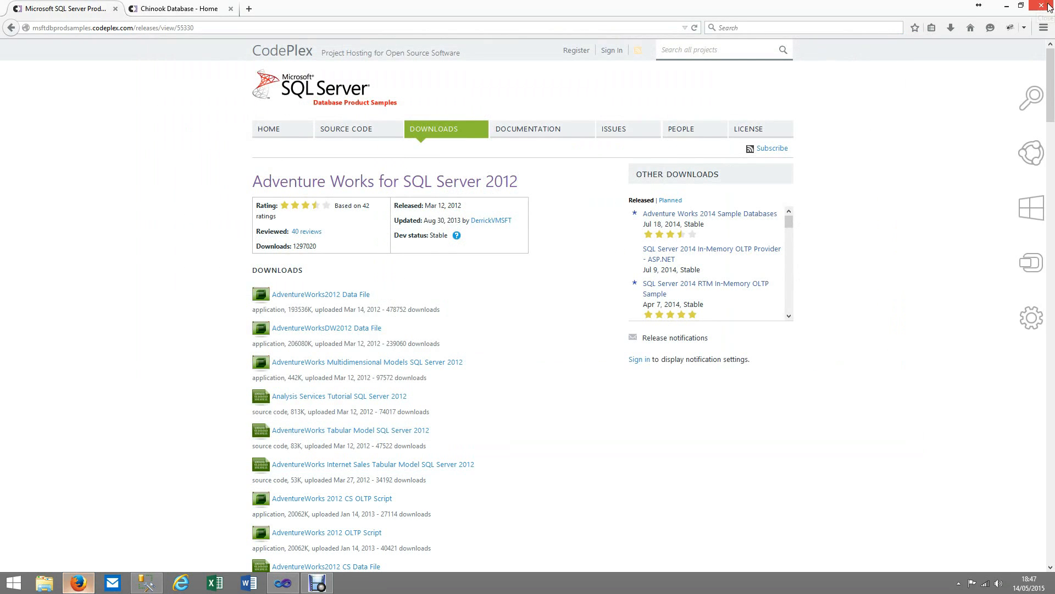
pyautogui.click(1047, 6)
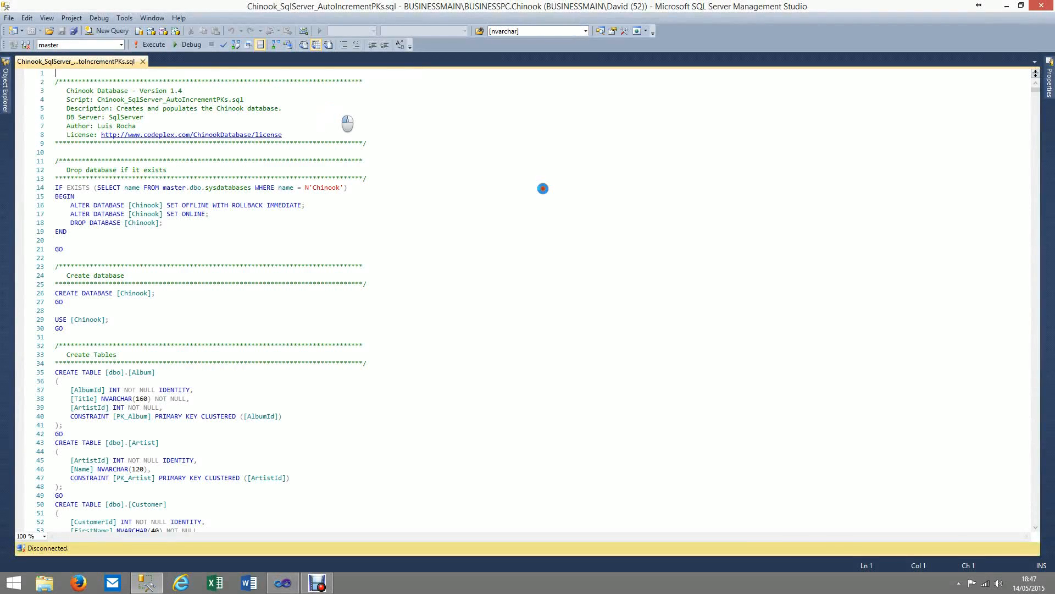
# Execute the Chinook_SqlServer_AutoIncrementPKs.sql script in SQL Server Management Studio to build the Chinook database.
pyautogui.click(551, 201)
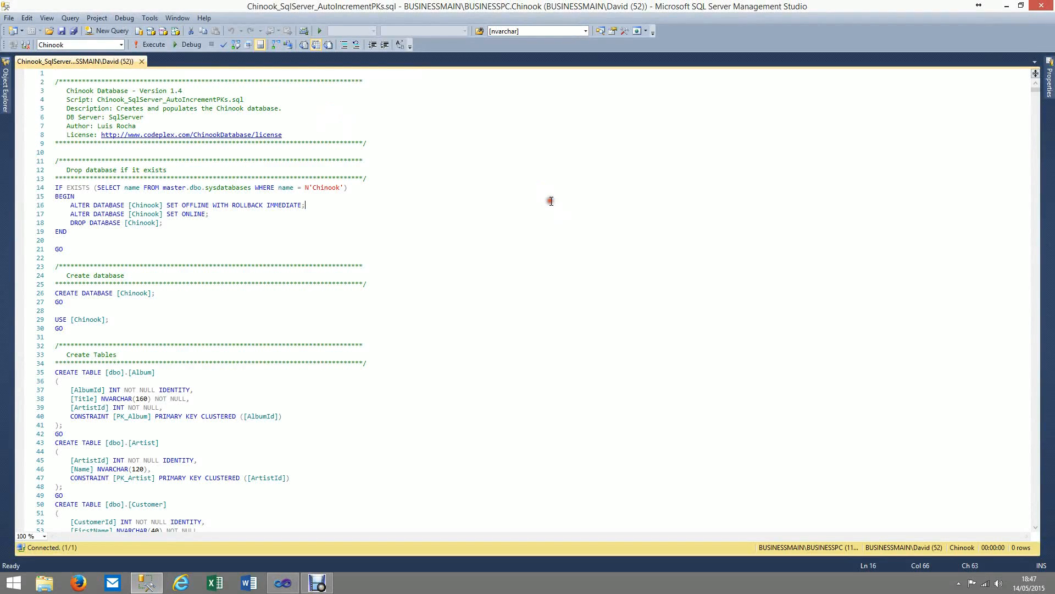
pyautogui.press('F5')
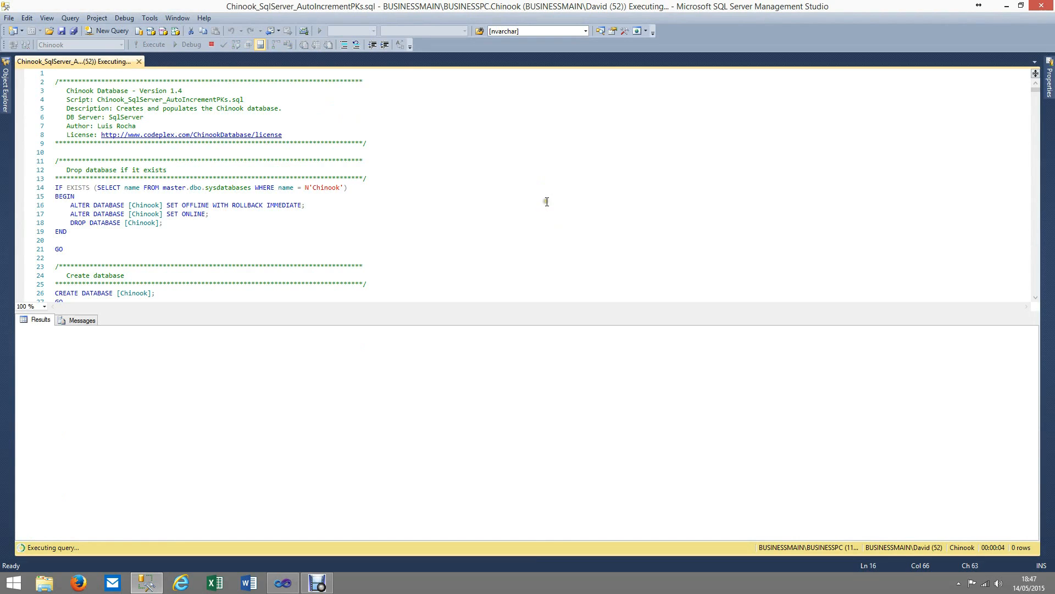
# Collapse the Tables folder and the Chinook database in Object Explorer, then return to the script.
pyautogui.click(5, 88)
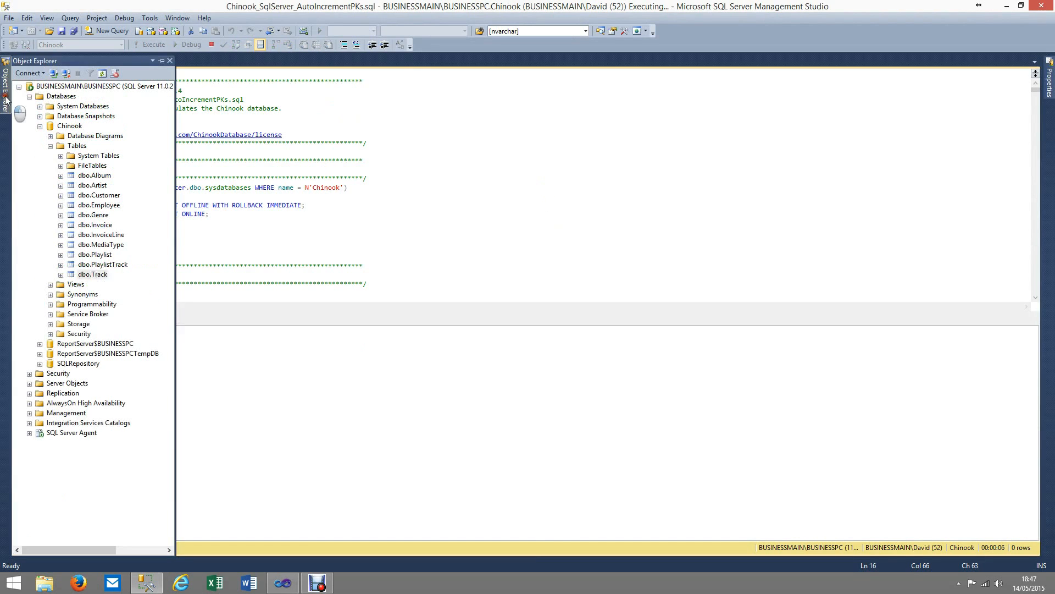
pyautogui.click(50, 146)
pyautogui.click(40, 127)
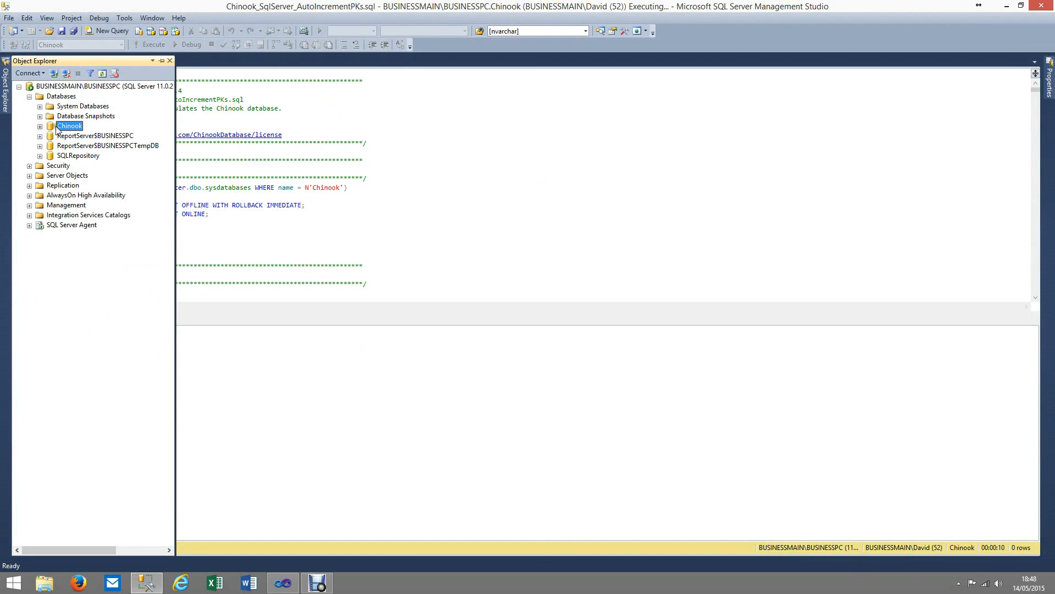
pyautogui.click(376, 243)
# Check the first execution messages of the Chinook script, then close the script and return to Object Explorer.
pyautogui.click(81, 319)
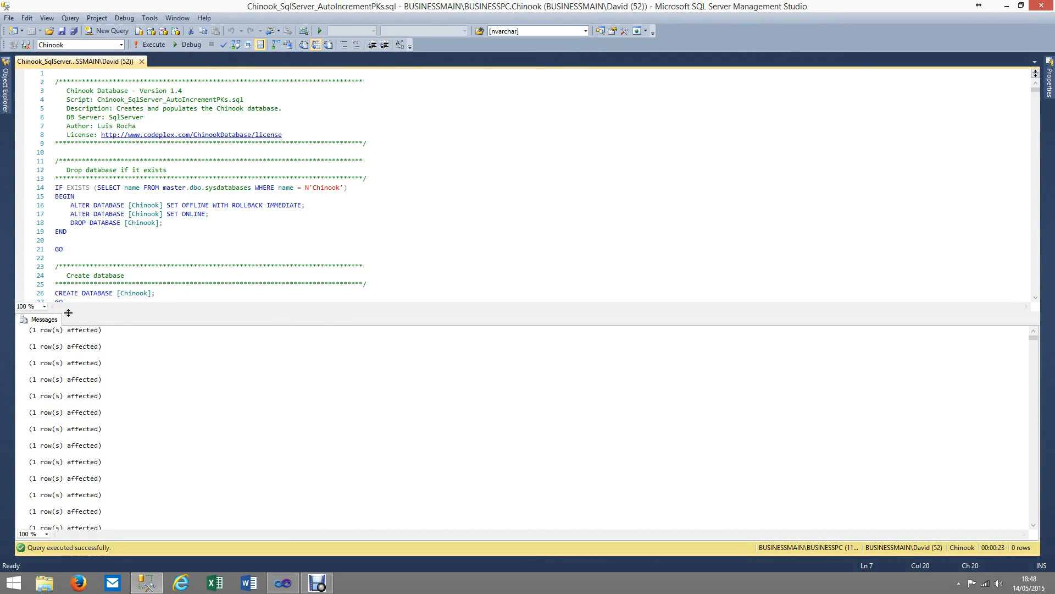
pyautogui.scroll(2, 236, 369)
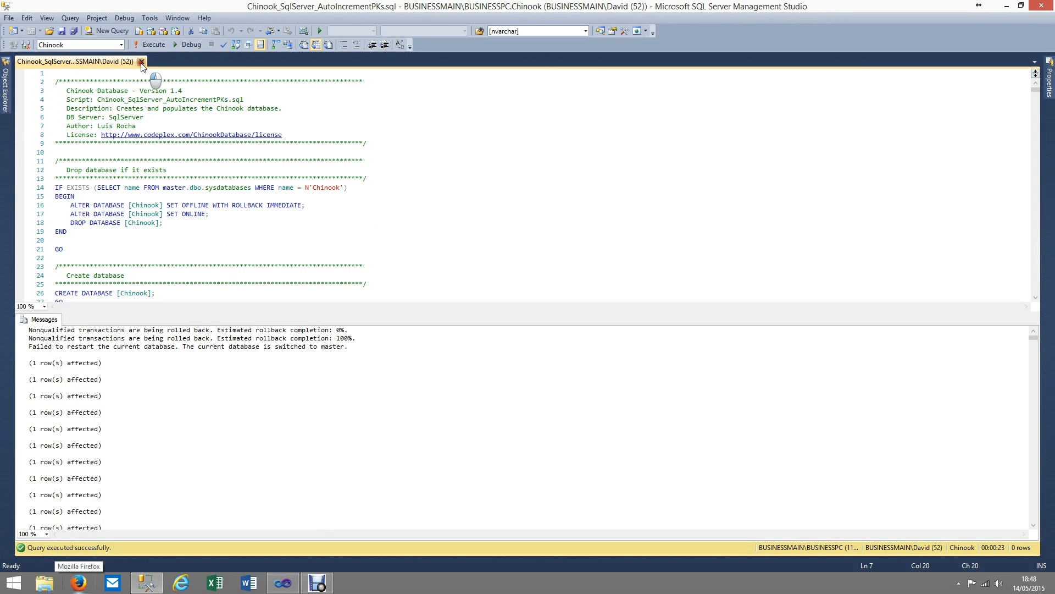
pyautogui.click(141, 61)
pyautogui.click(5, 75)
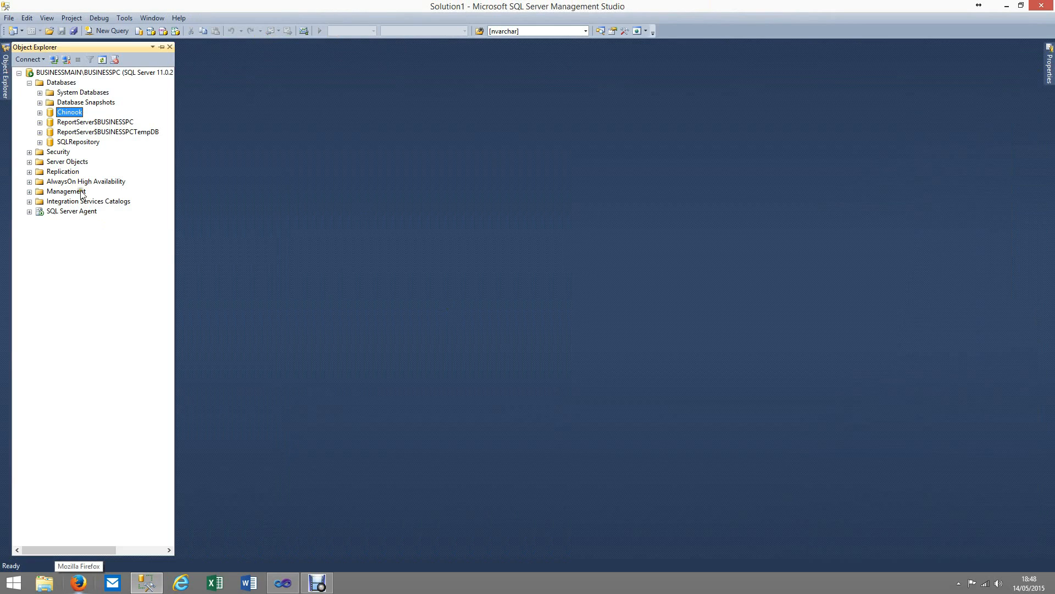
# Query the top 100 rows of the dbo.Track table in the Chinook database.
pyautogui.click(40, 113)
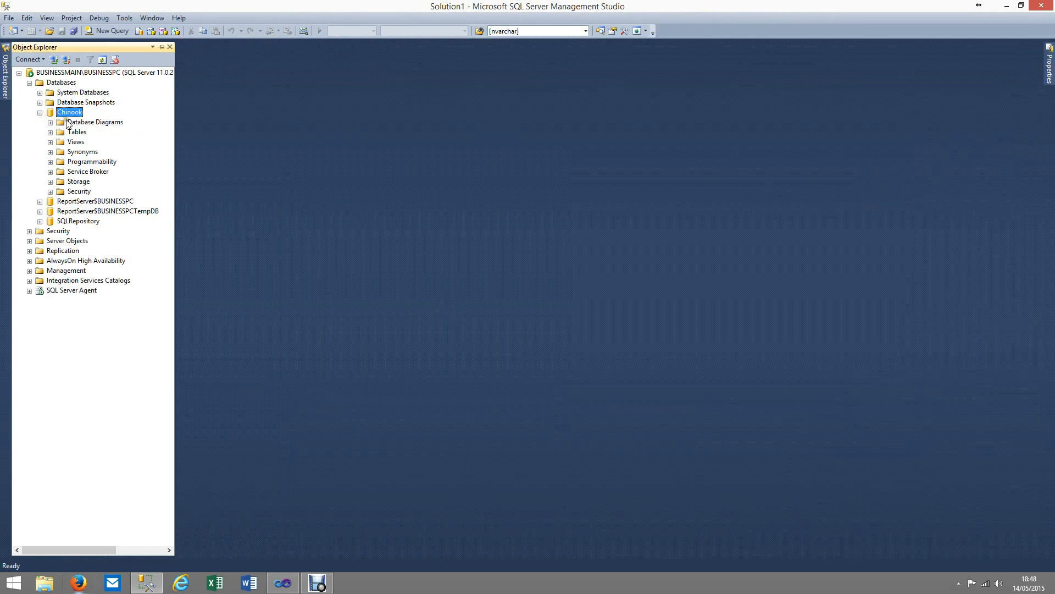
pyautogui.rightClick(67, 116)
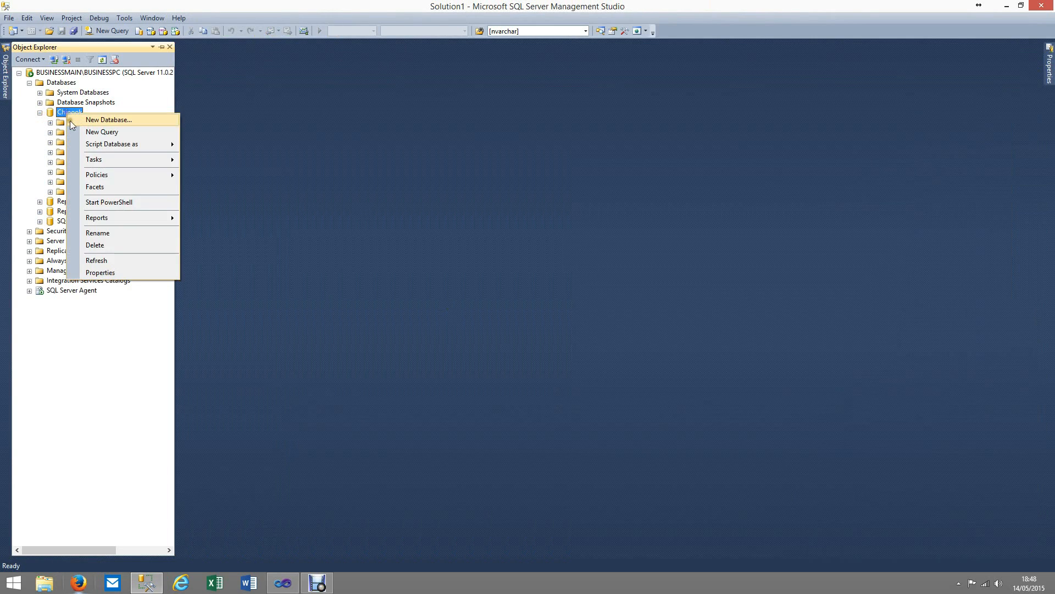
pyautogui.click(28, 138)
pyautogui.click(50, 132)
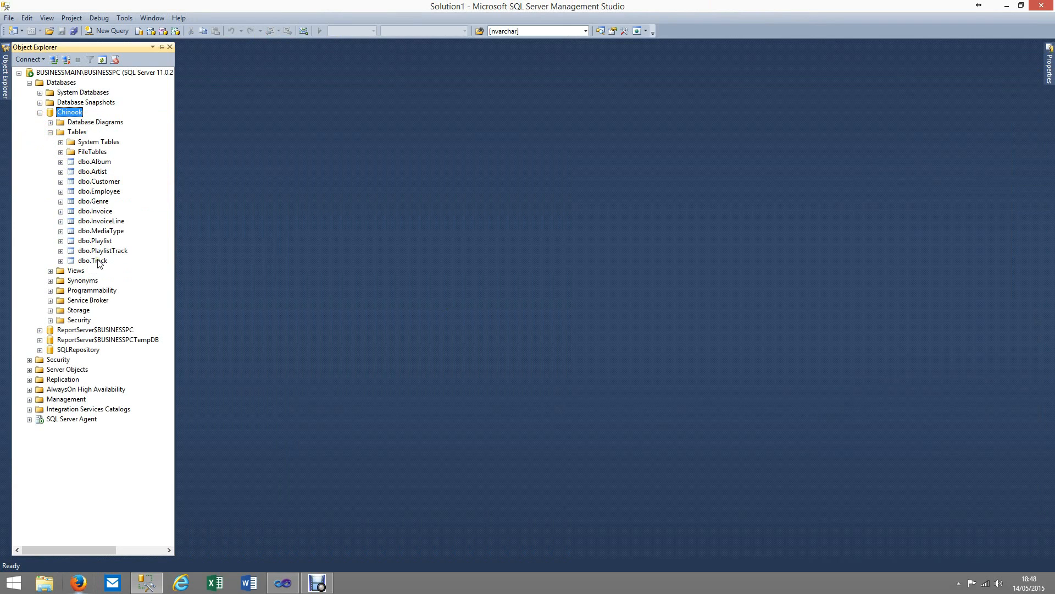
pyautogui.click(97, 261)
pyautogui.rightClick(98, 260)
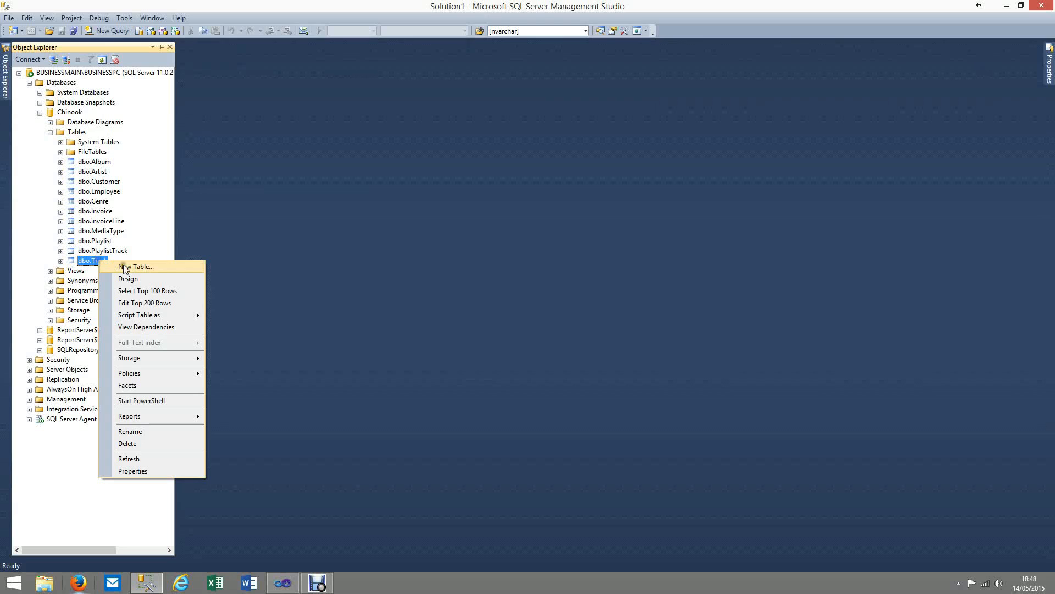
pyautogui.click(132, 291)
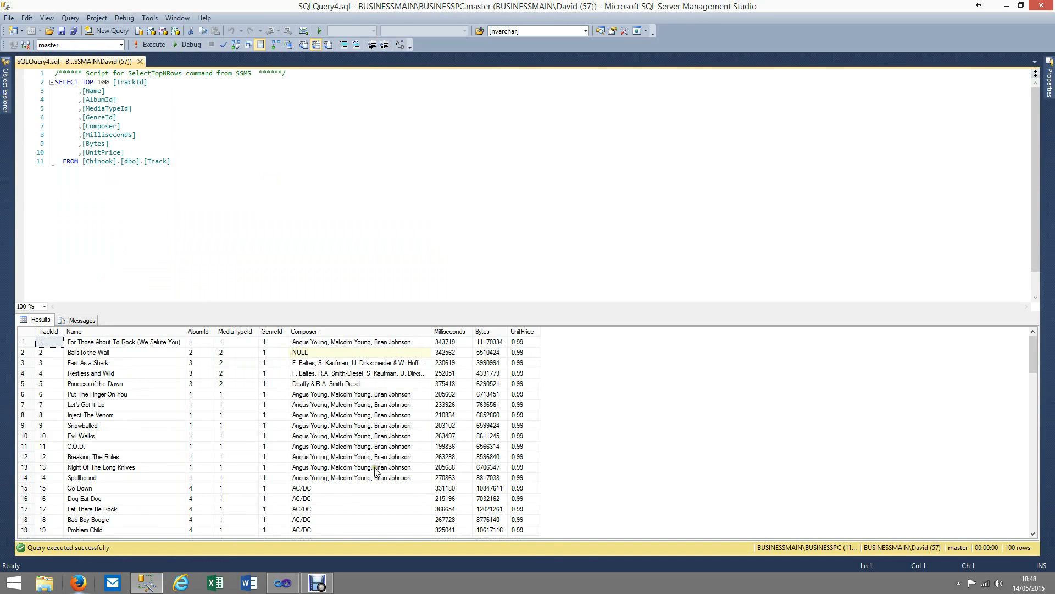
# Look through the returned track rows and the generated SELECT script, then close the query.
pyautogui.scroll(-3, 368, 431)
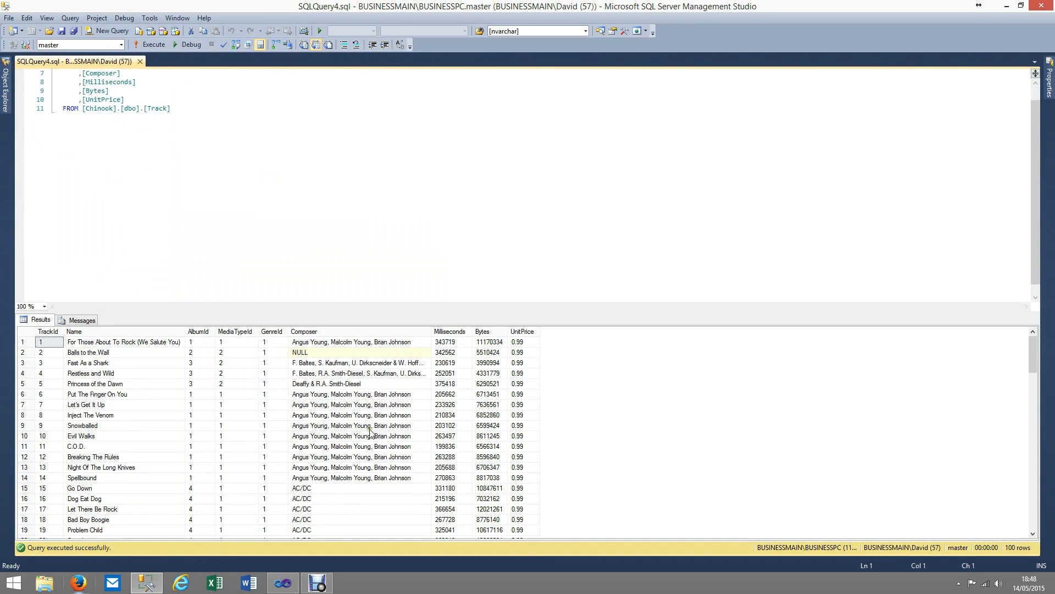
pyautogui.click(370, 428)
pyautogui.scroll(-2, 358, 440)
pyautogui.scroll(-16, 312, 487)
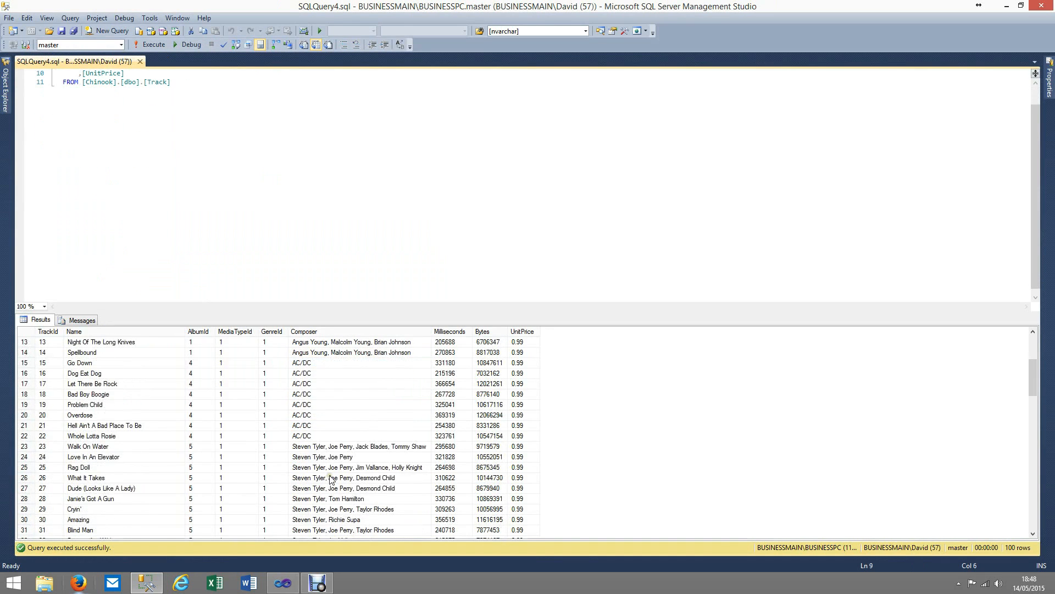
pyautogui.scroll(-4, 328, 478)
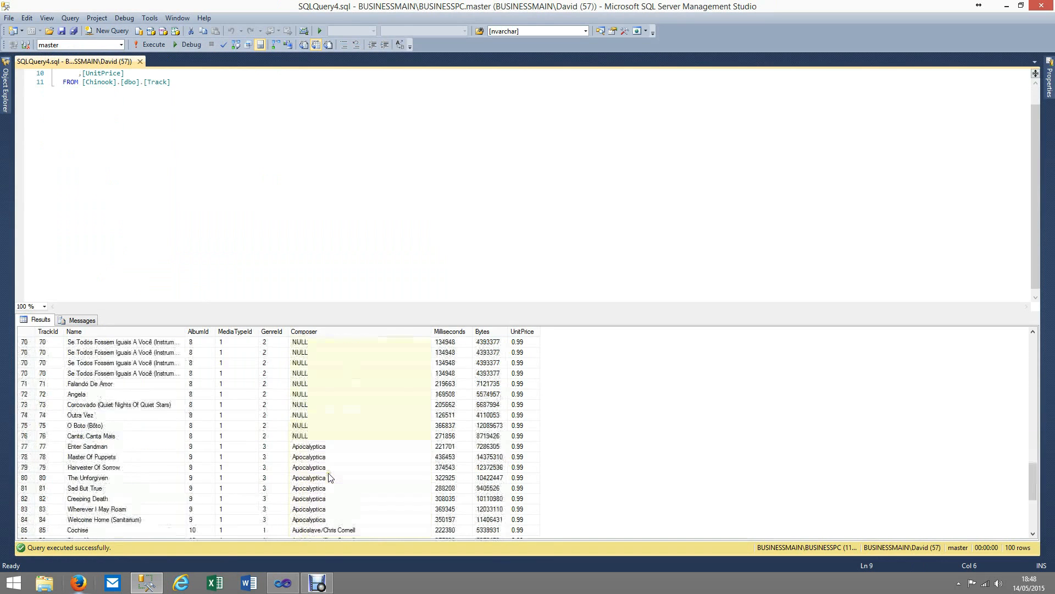
pyautogui.scroll(13, 329, 478)
pyautogui.click(260, 177)
pyautogui.scroll(3, 286, 188)
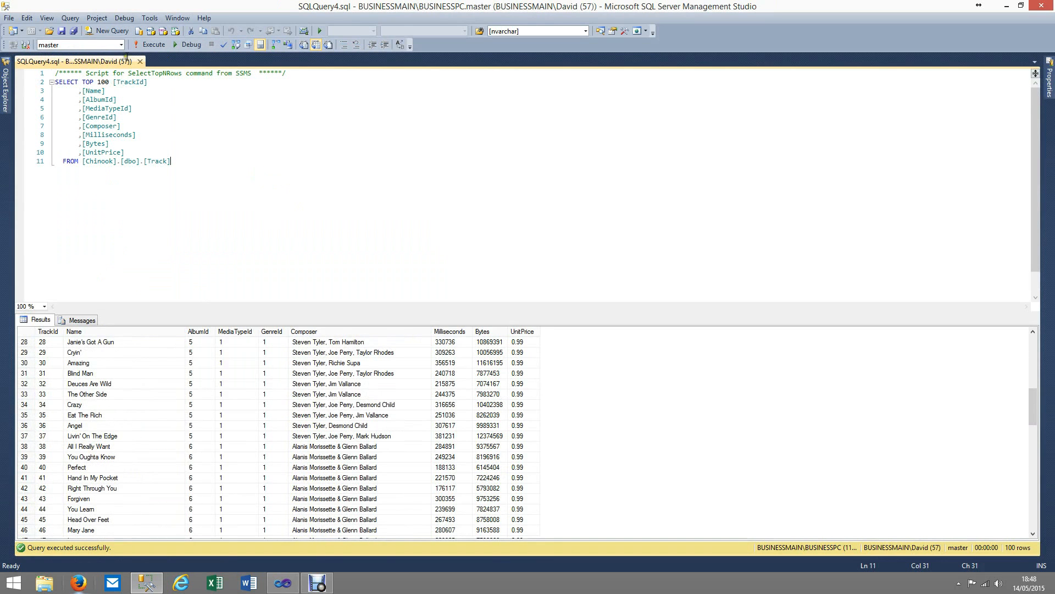
pyautogui.click(141, 62)
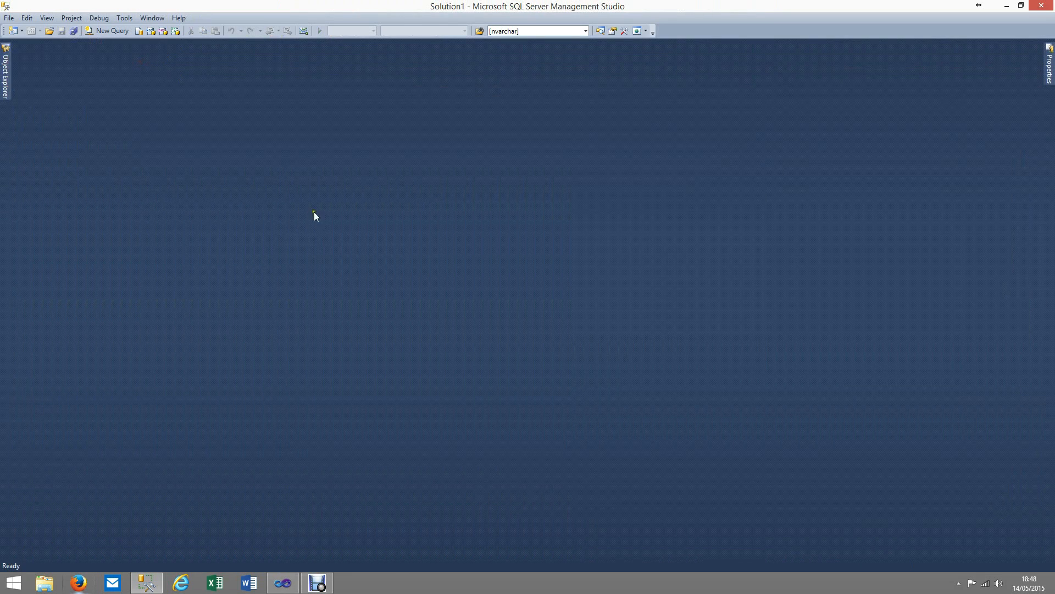
# Collapse the Tables folder and the Chinook database in Object Explorer.
pyautogui.moveTo(7, 71)
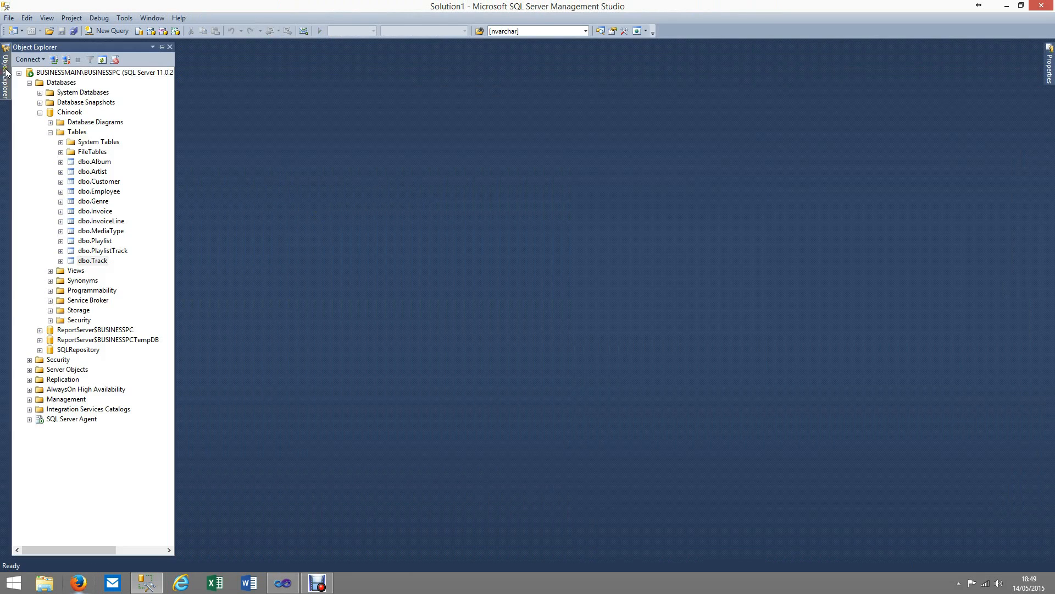
pyautogui.click(50, 132)
pyautogui.click(39, 112)
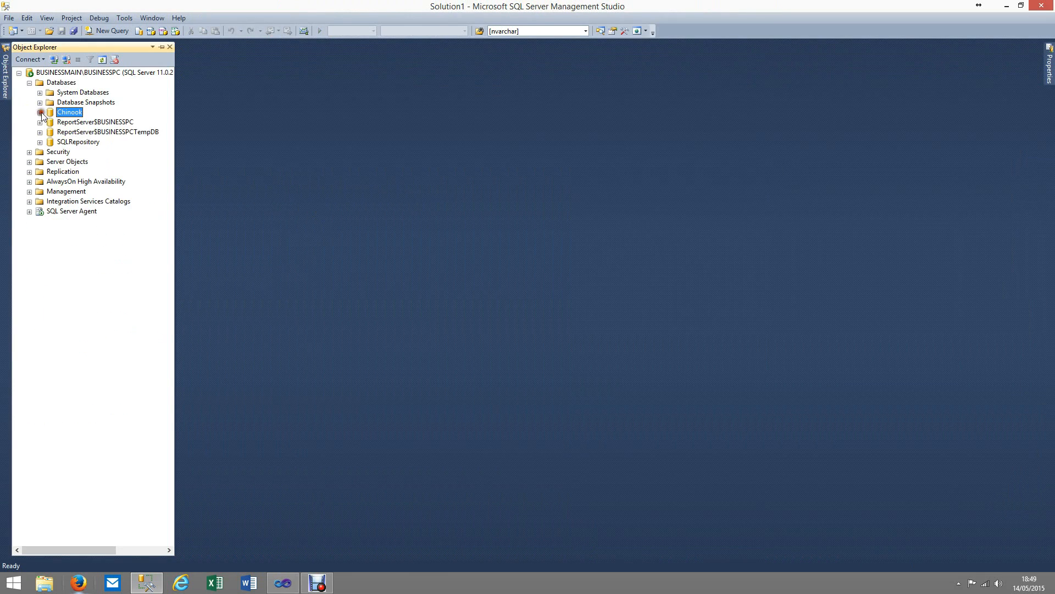
# Start attaching a database and add AdventureWorks2012_Data.mdf from the MSSQL DATA folder as its data file.
pyautogui.rightClick(66, 86)
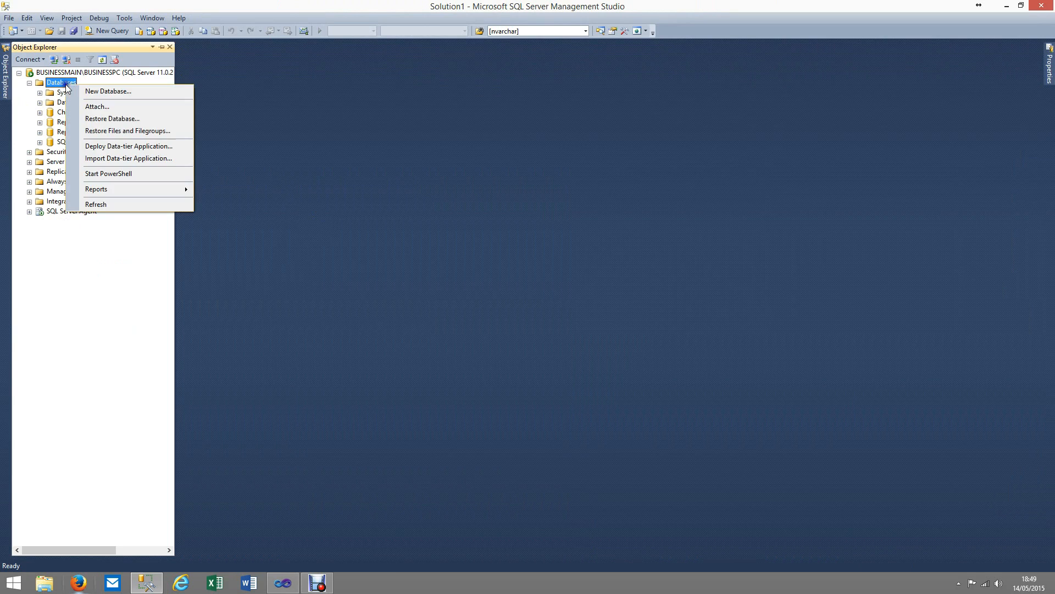
pyautogui.click(96, 106)
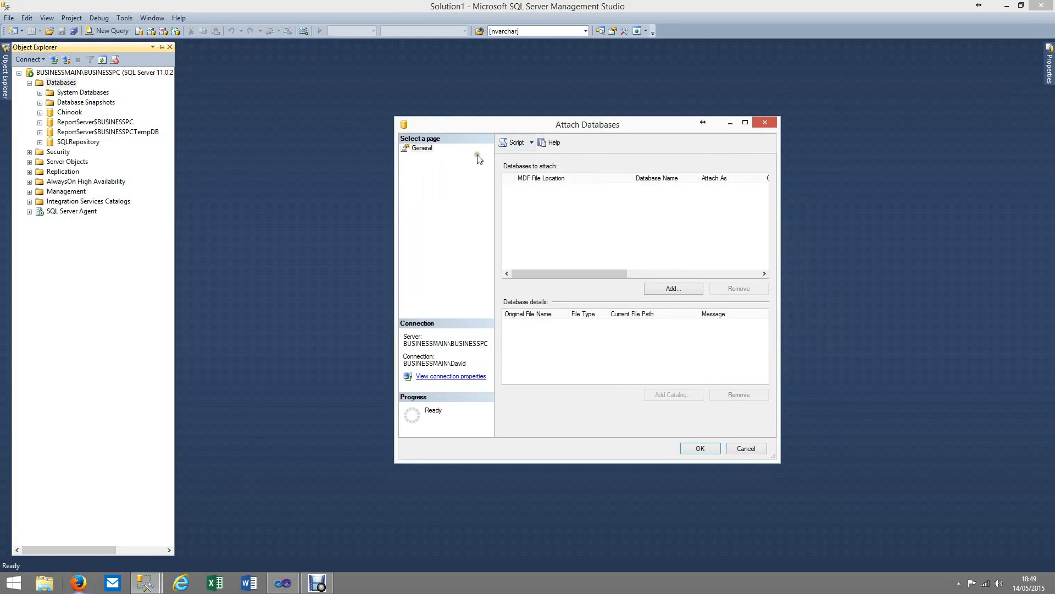
pyautogui.click(671, 290)
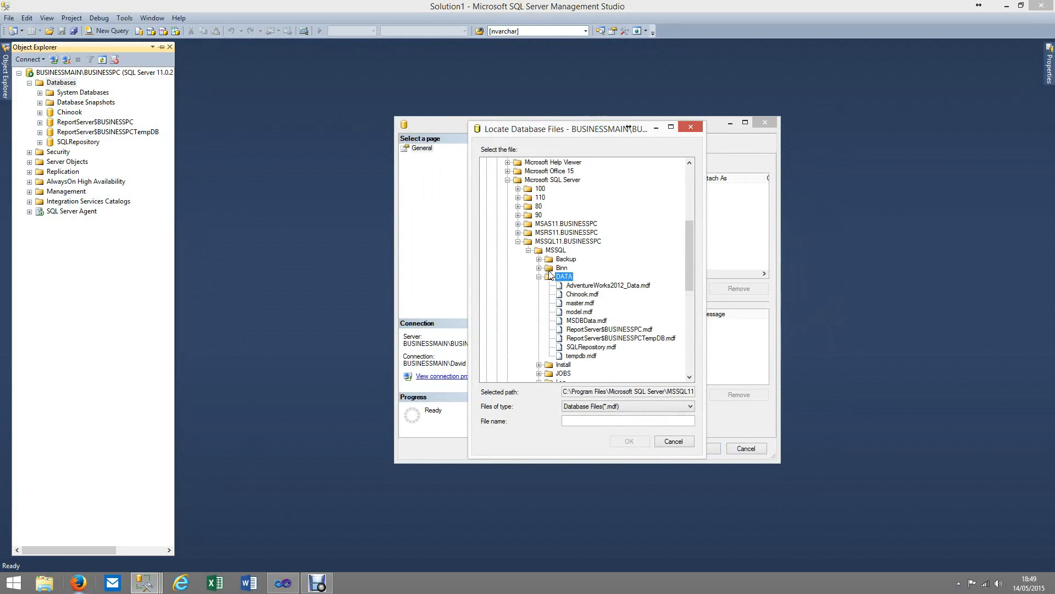
pyautogui.click(587, 287)
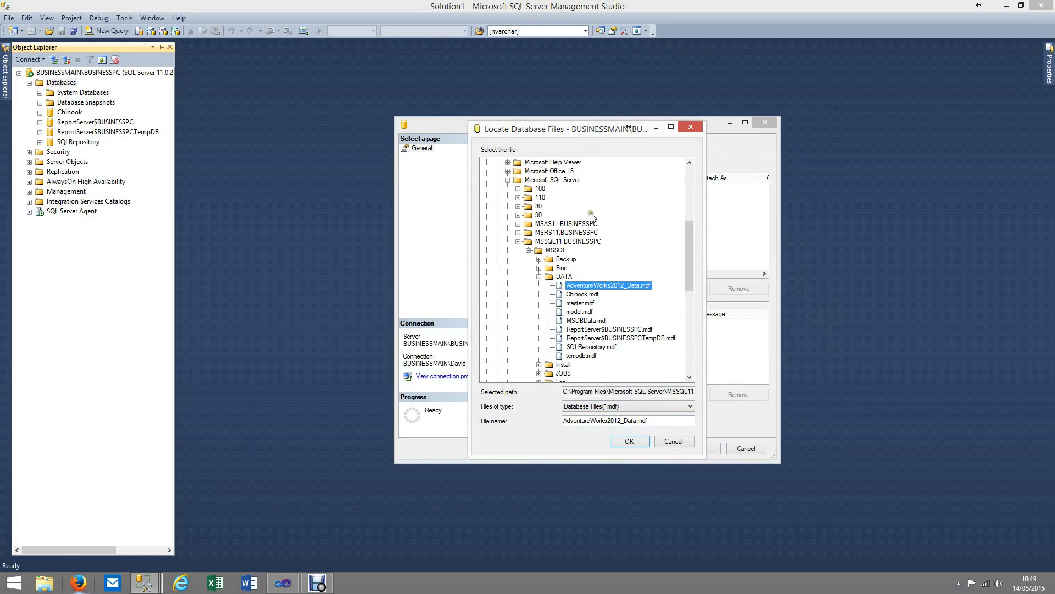
pyautogui.moveTo(692, 269); pyautogui.dragTo(683, 200)
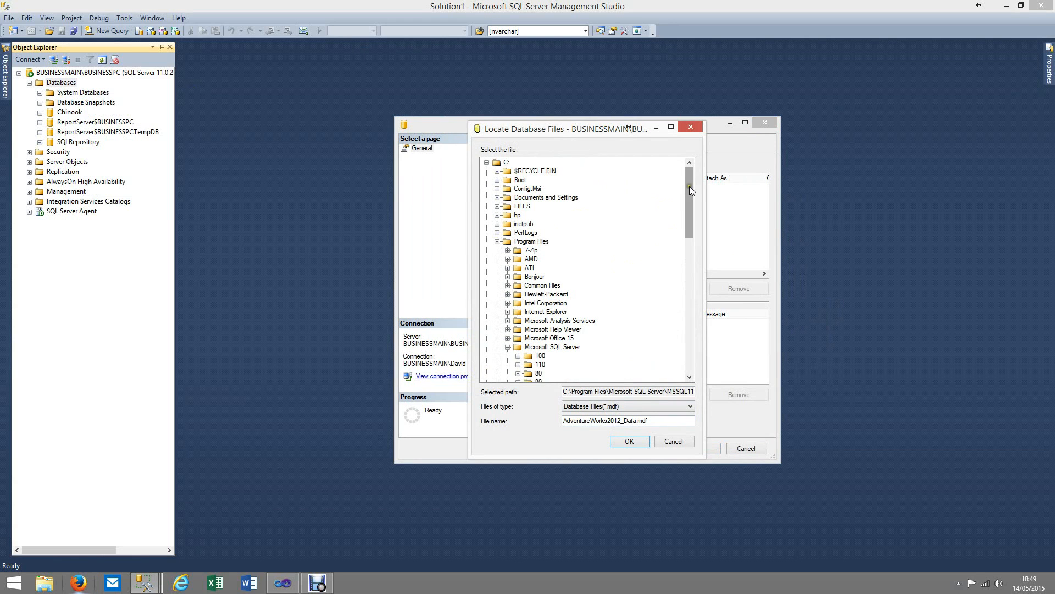
pyautogui.scroll(-10, 629, 259)
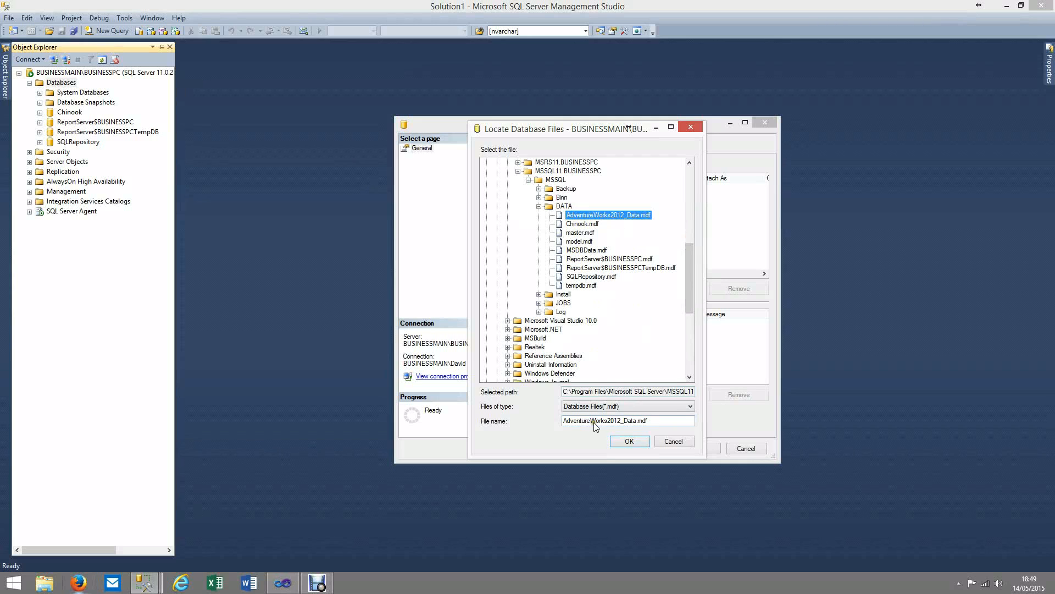
pyautogui.click(629, 443)
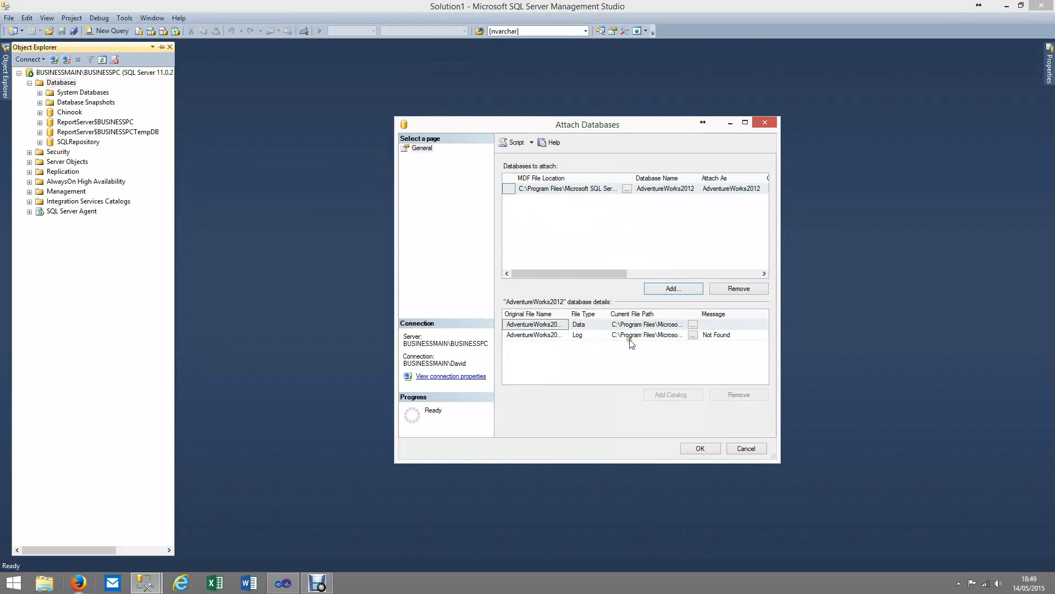
# Remove the log file entry from the AdventureWorks2012 database details and attach the database.
pyautogui.click(729, 337)
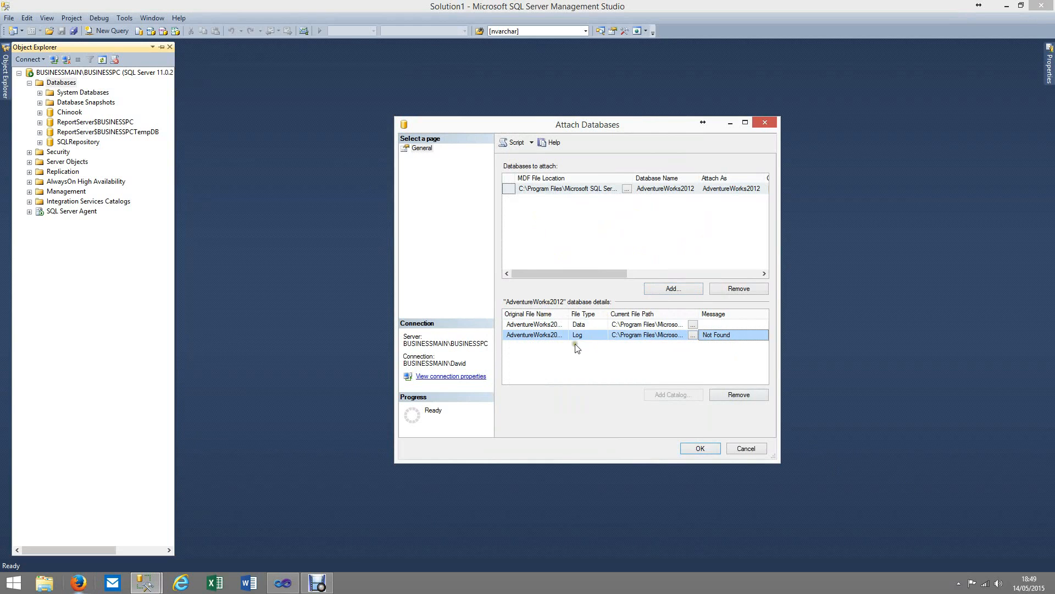
pyautogui.click(550, 336)
pyautogui.click(742, 394)
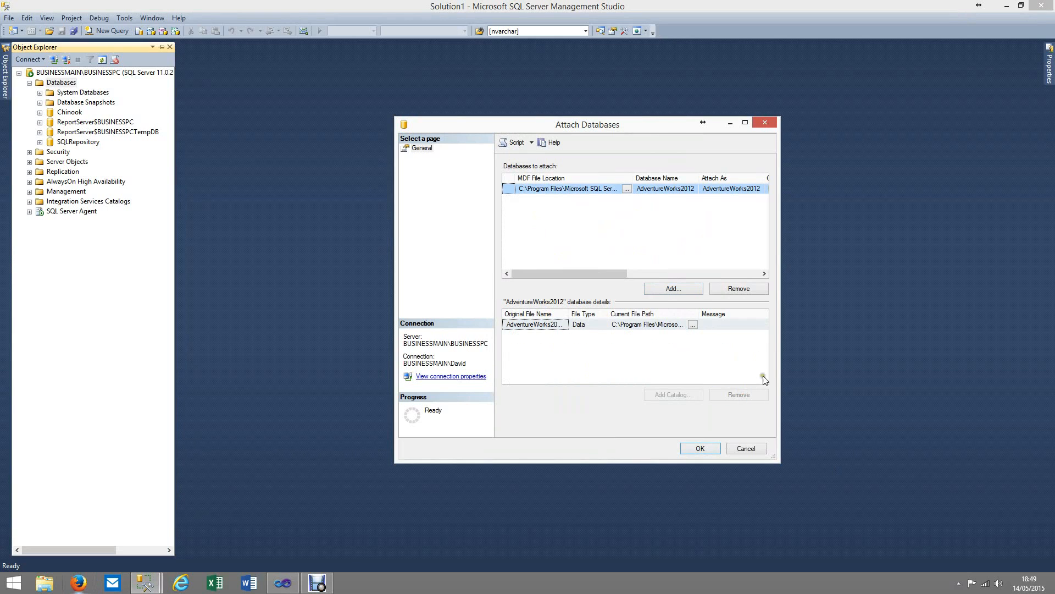
pyautogui.click(708, 454)
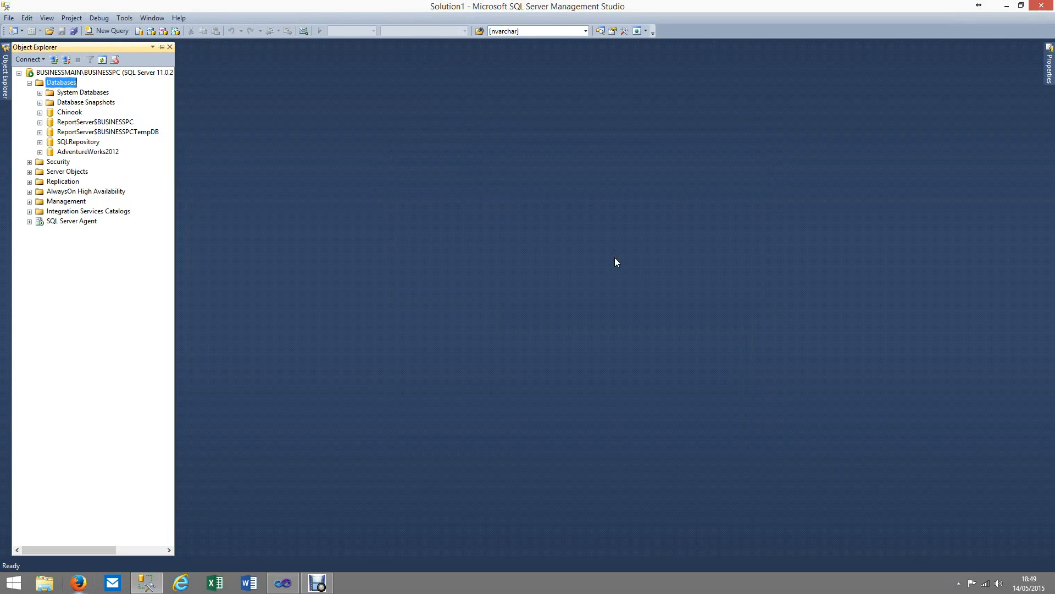
# Query the top 100 rows of the Production.ProductCategory table in the AdventureWorks2012 database.
pyautogui.click(111, 151)
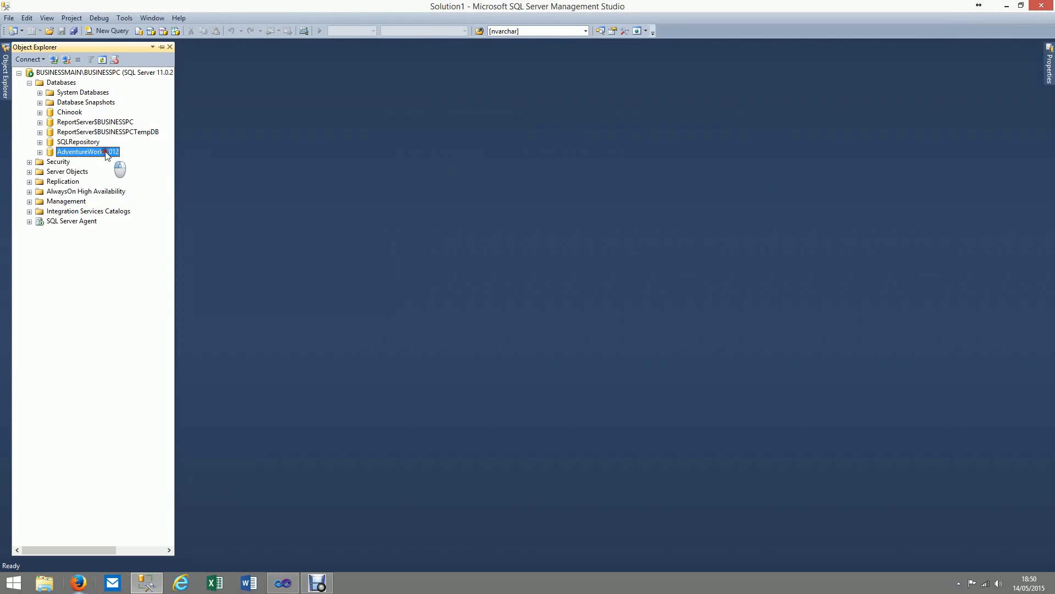
pyautogui.click(39, 152)
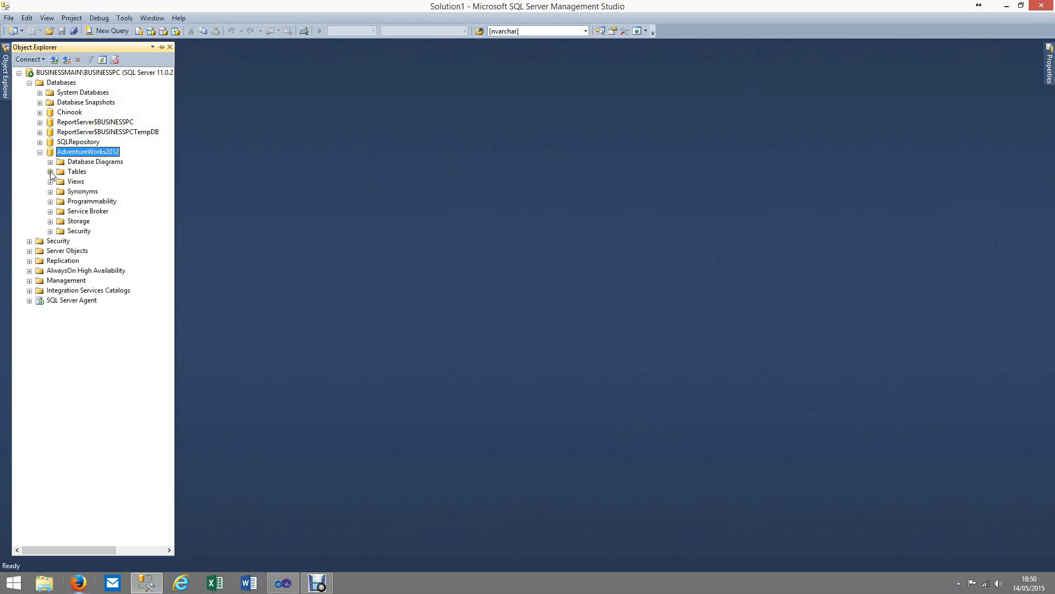
pyautogui.click(50, 172)
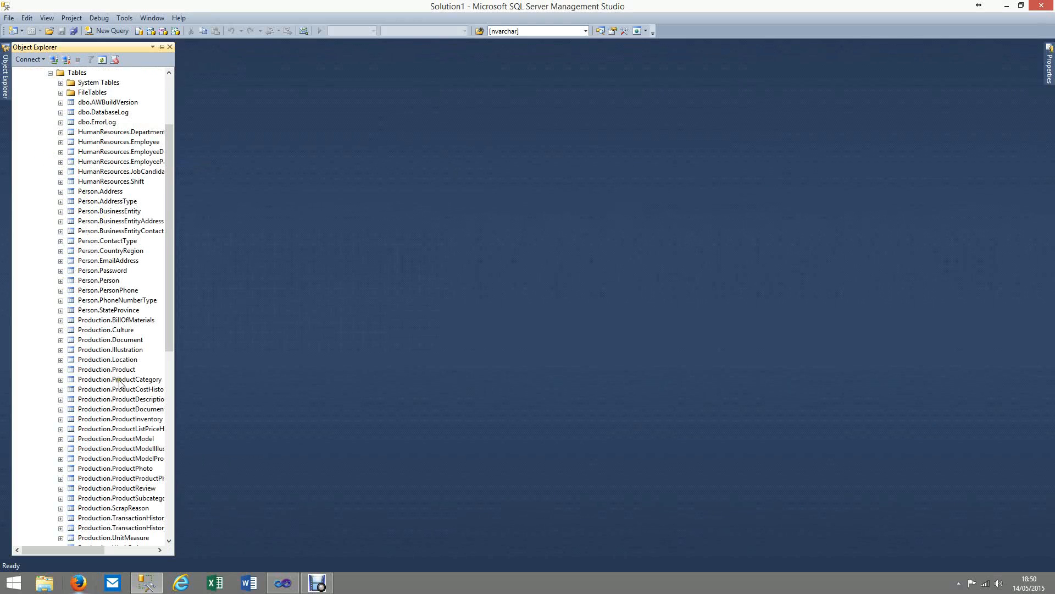
pyautogui.moveTo(91, 550); pyautogui.dragTo(109, 550)
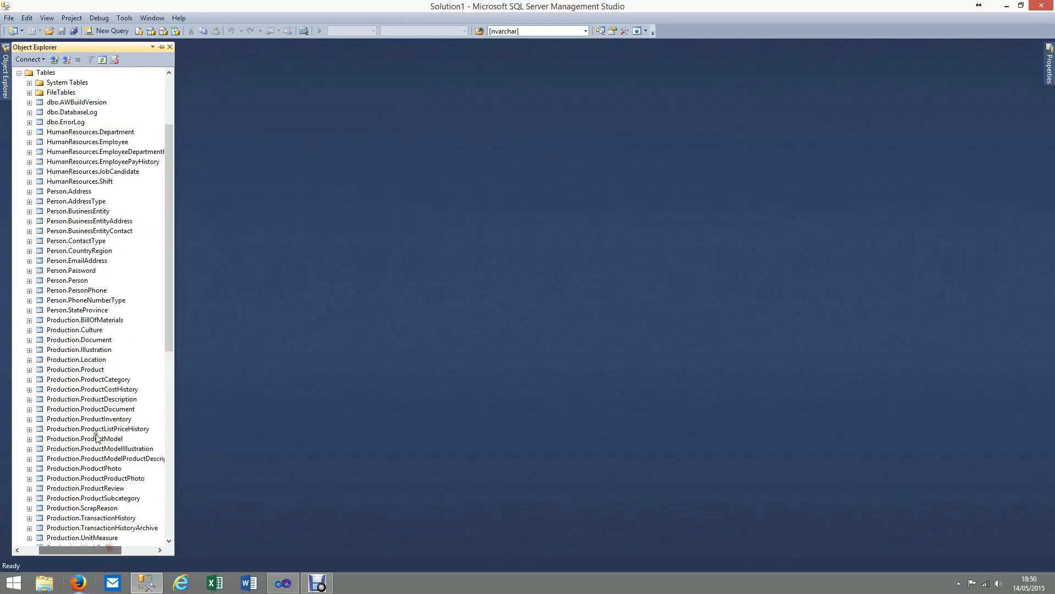
pyautogui.rightClick(98, 379)
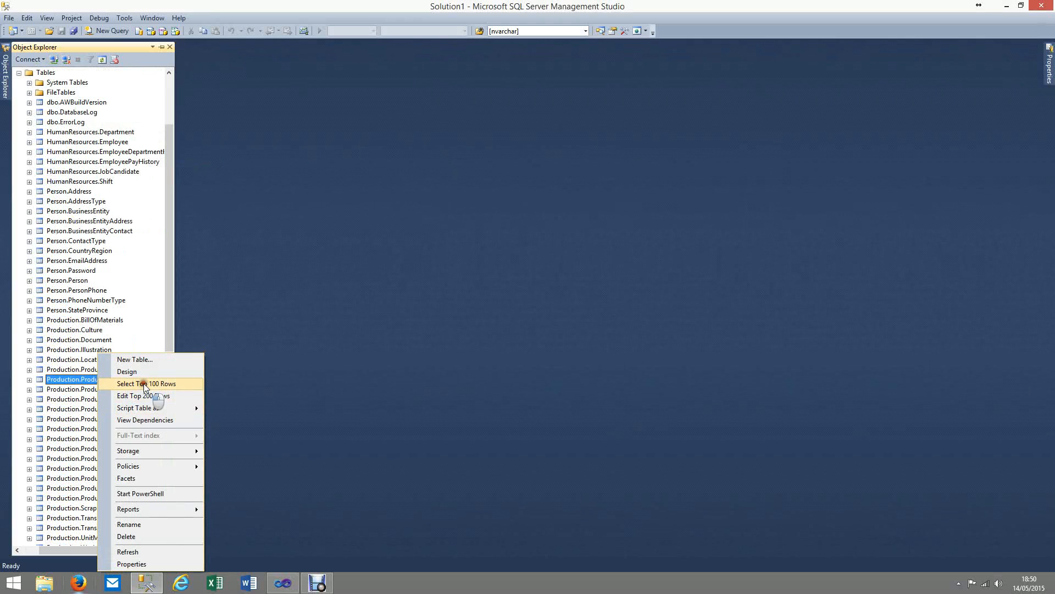
pyautogui.click(144, 383)
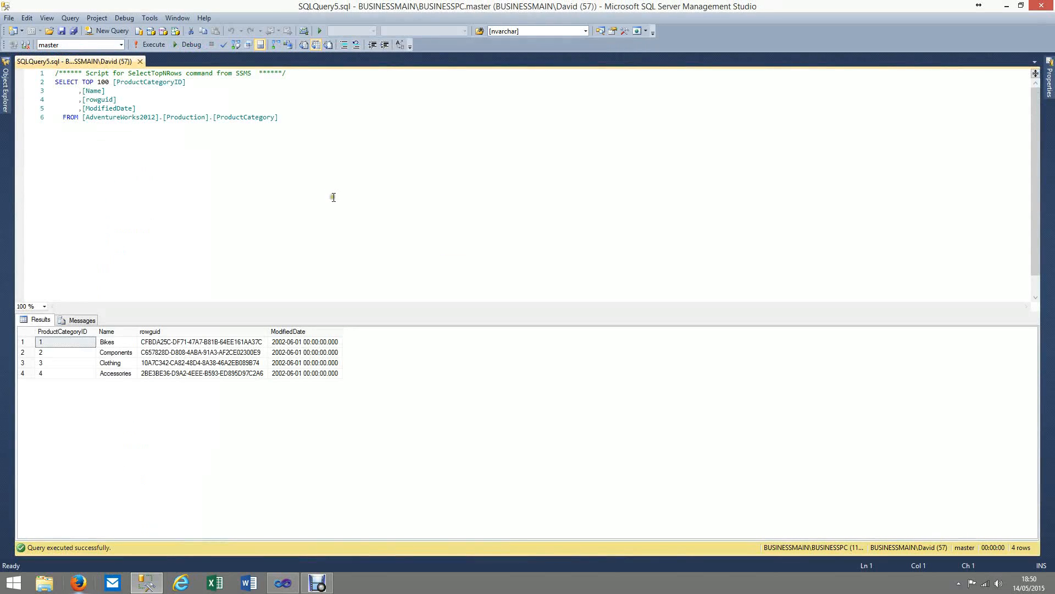
# Review the SELECT script generated for the product categories, then close the query.
pyautogui.moveTo(292, 118); pyautogui.dragTo(106, 77)
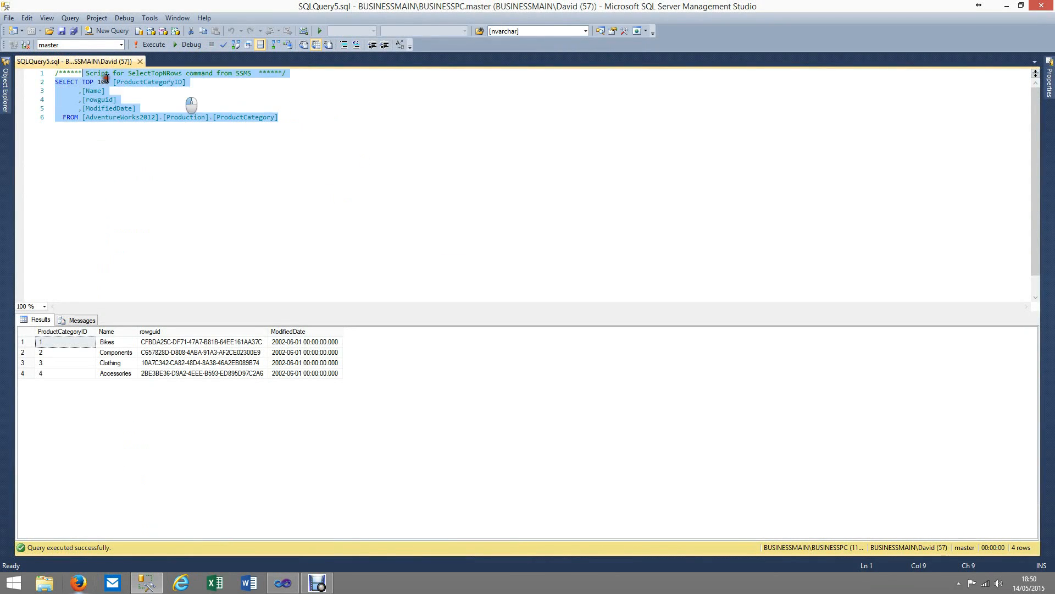
pyautogui.click(493, 137)
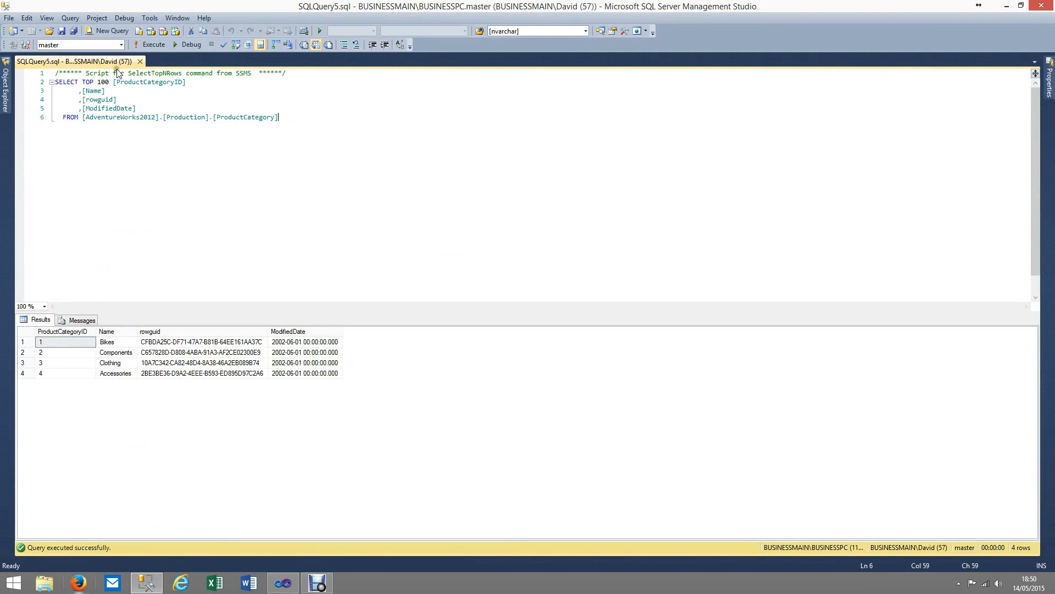
pyautogui.click(139, 62)
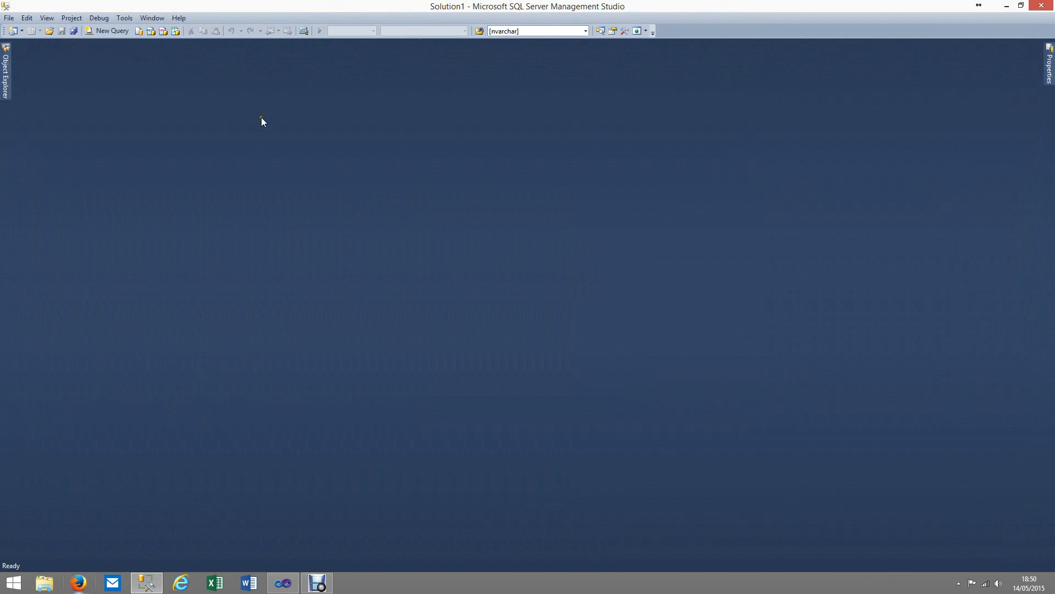
# Collapse the Tables folder and the AdventureWorks2012 database in Object Explorer.
pyautogui.click(5, 71)
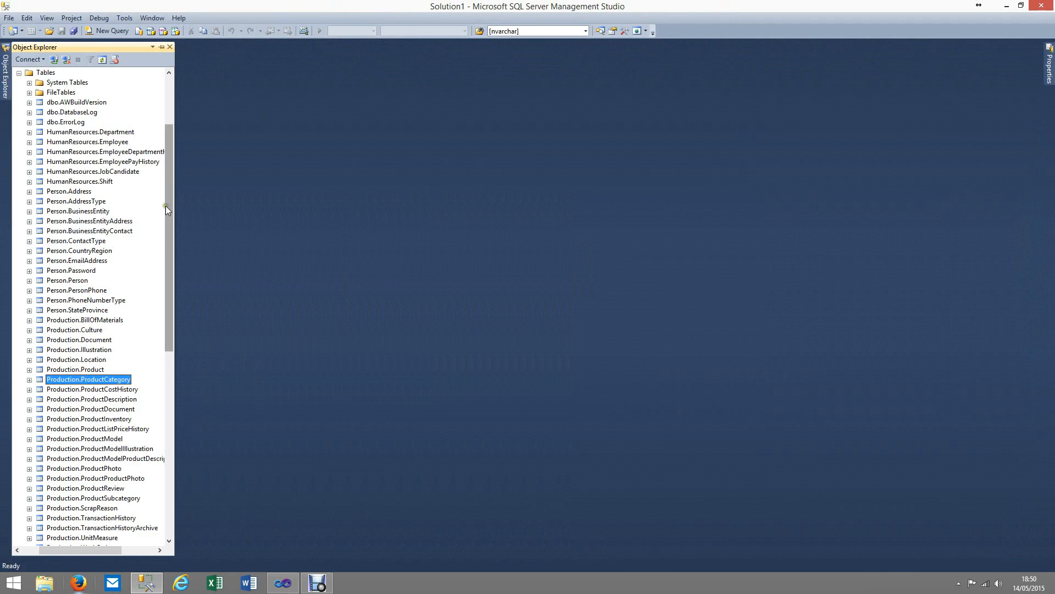
pyautogui.moveTo(166, 205); pyautogui.dragTo(168, 150)
pyautogui.click(19, 172)
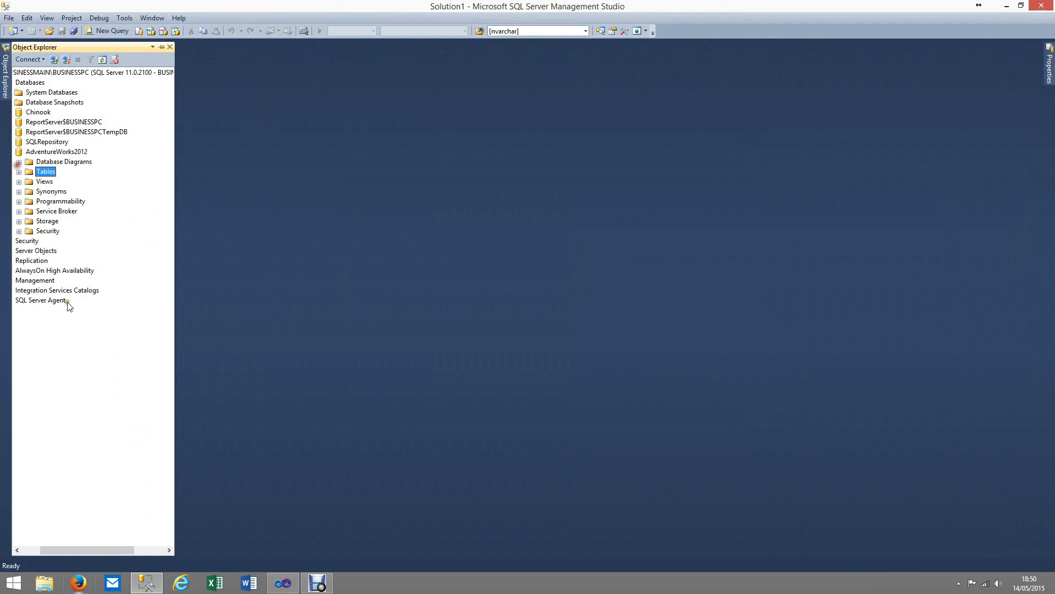
pyautogui.moveTo(97, 549); pyautogui.dragTo(79, 549)
pyautogui.click(39, 152)
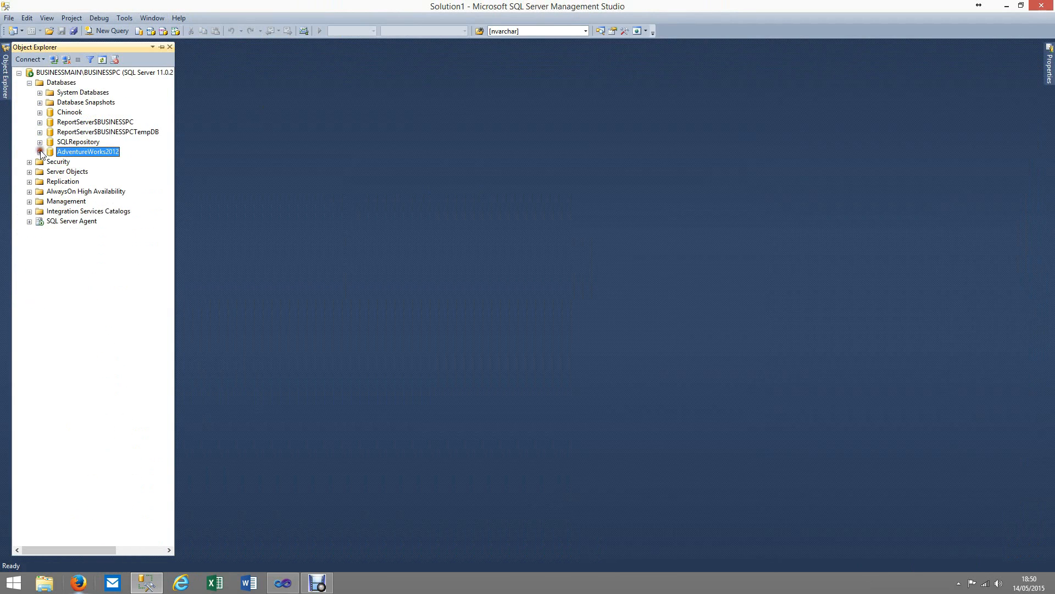